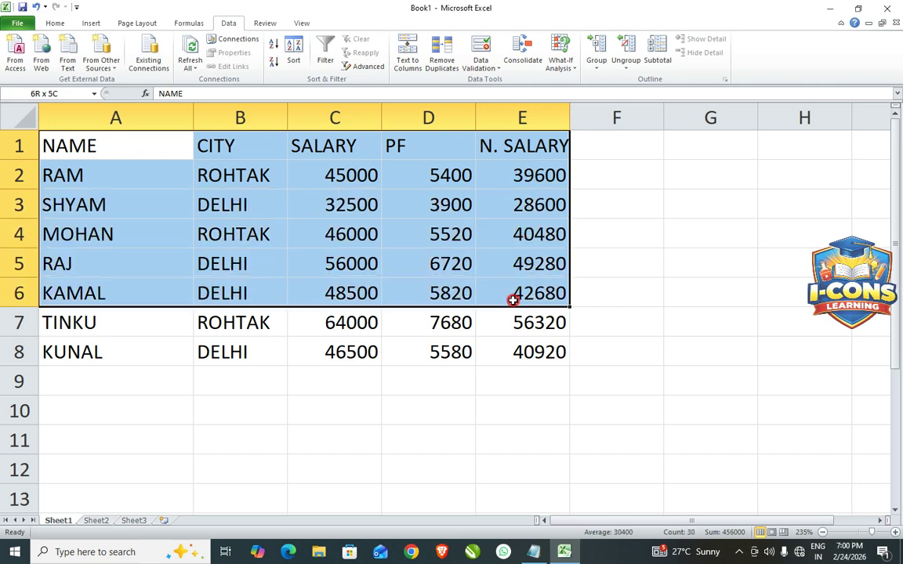
Review the salary table's NAME, CITY, SALARY, PF and N. SALARY columns and the records beneath them
left_click(110, 246)
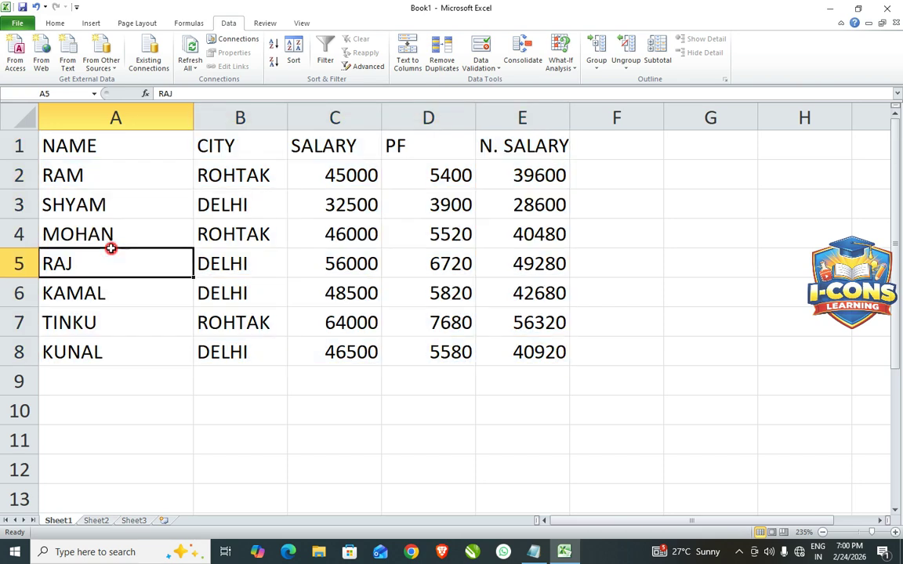
left_click(236, 145)
left_click(337, 152)
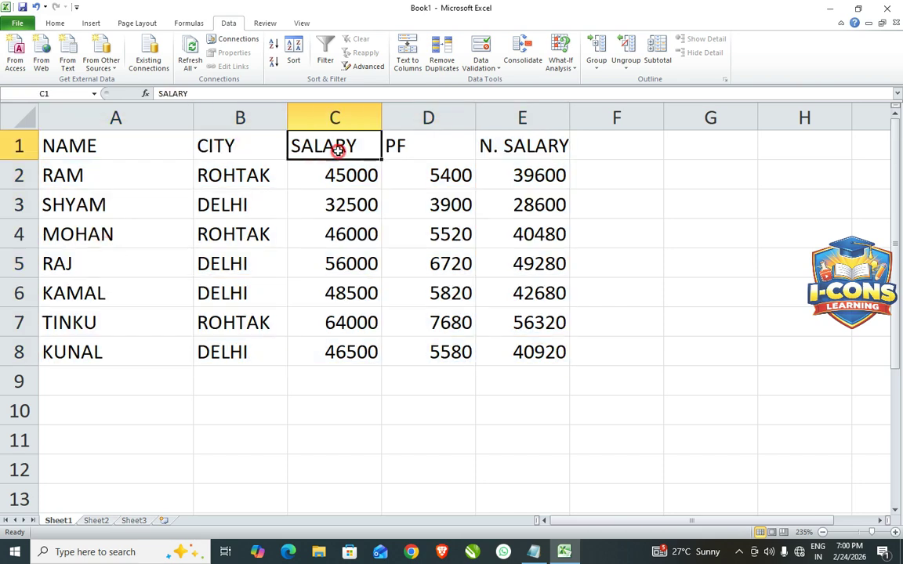
left_click(403, 154)
left_click(521, 162)
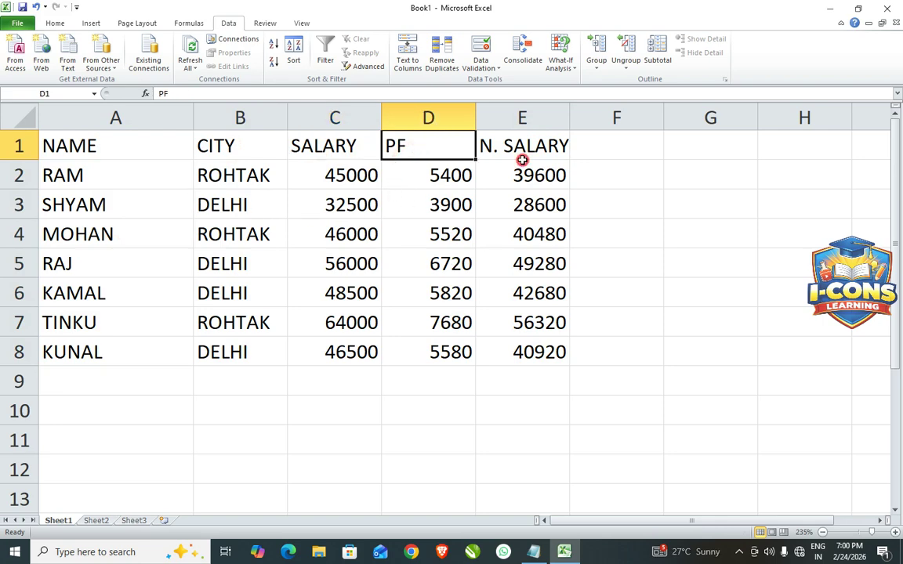
left_click(197, 192)
left_click(198, 235)
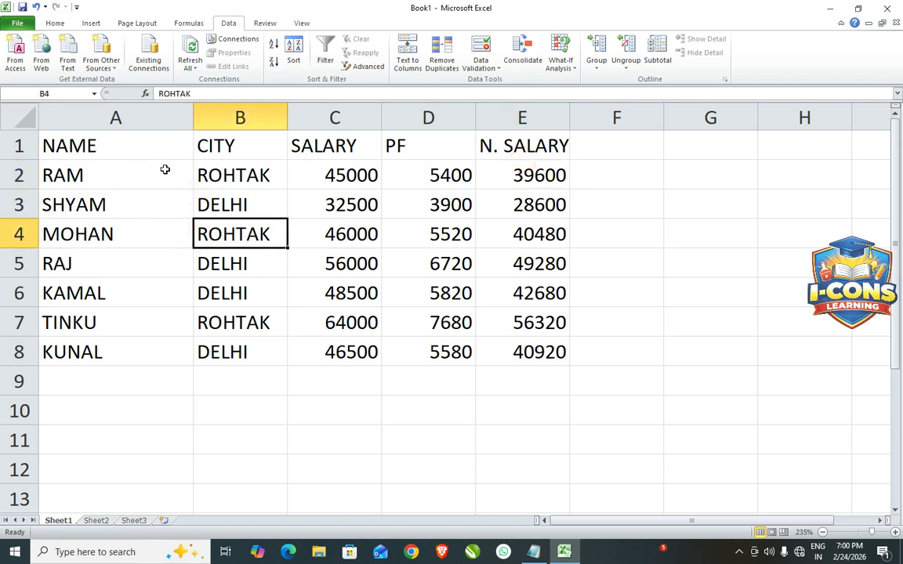
left_click_drag(102, 144, 523, 339)
left_click(197, 258)
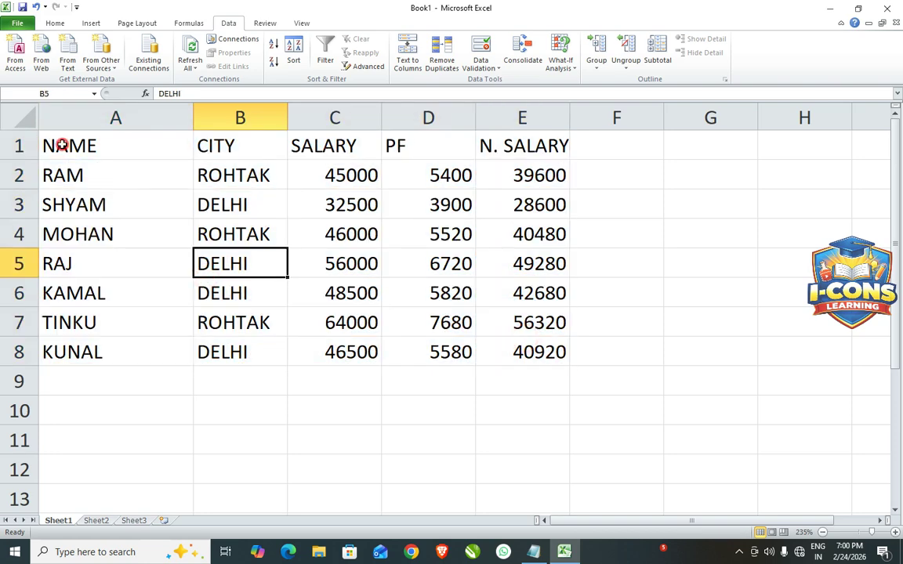
Fill the header row A1:E1 with yellow
left_click_drag(59, 141, 482, 143)
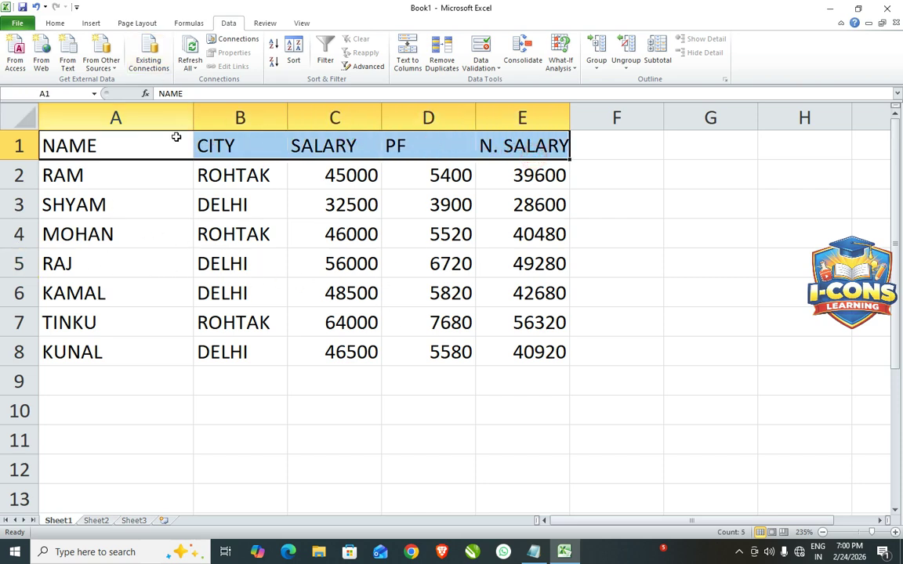
left_click(55, 22)
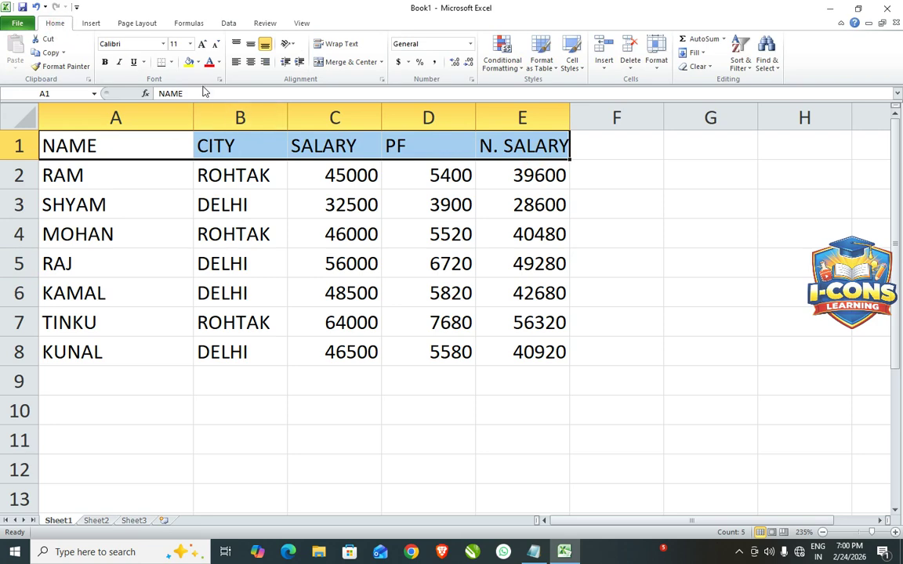
left_click(189, 62)
left_click(270, 266)
Apply All Borders to the whole table A1:E8
left_click_drag(111, 156, 530, 348)
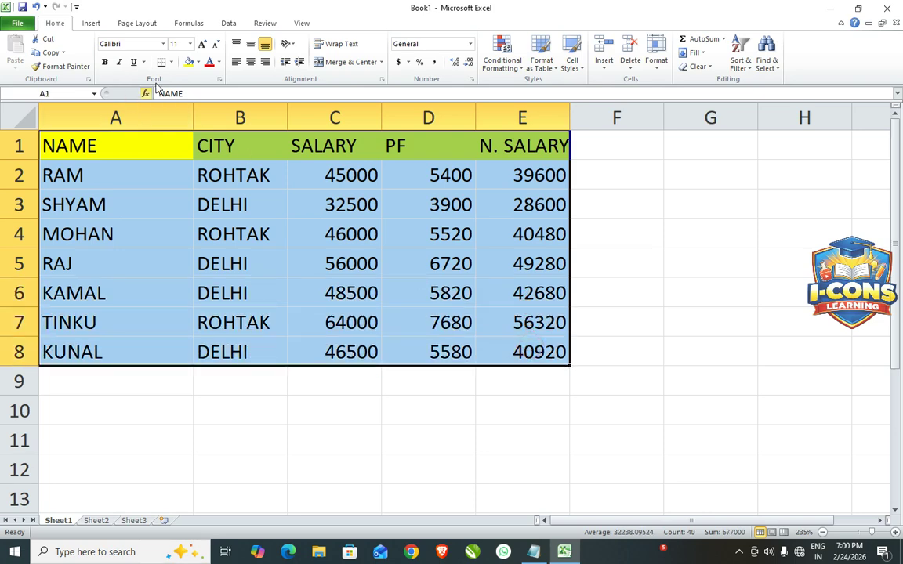
left_click(170, 62)
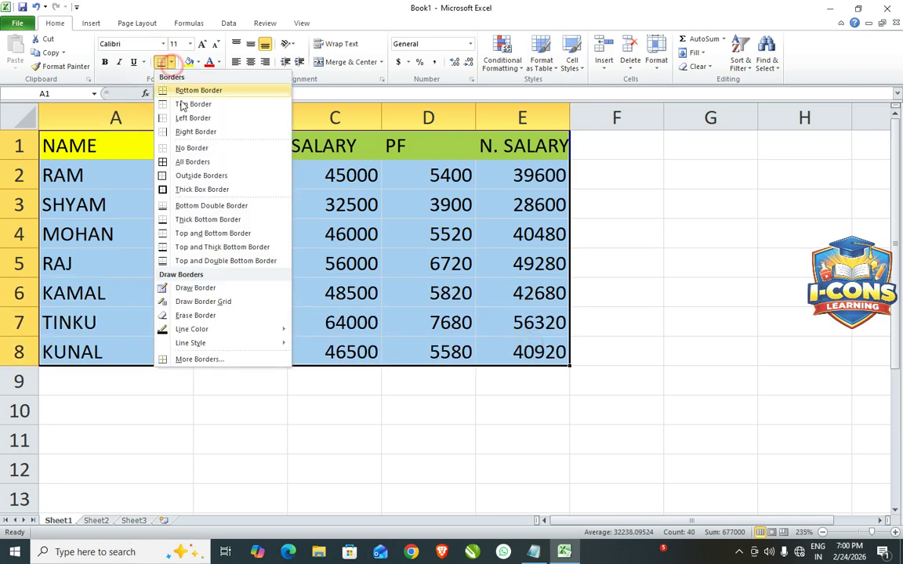
left_click(198, 167)
left_click(361, 263)
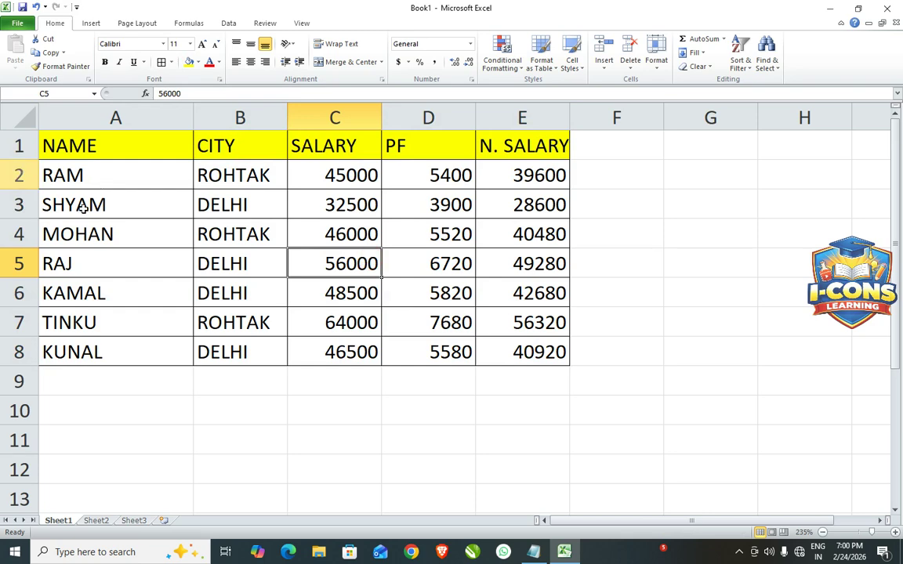
scroll(226, 262, "up", 1)
left_click(177, 254)
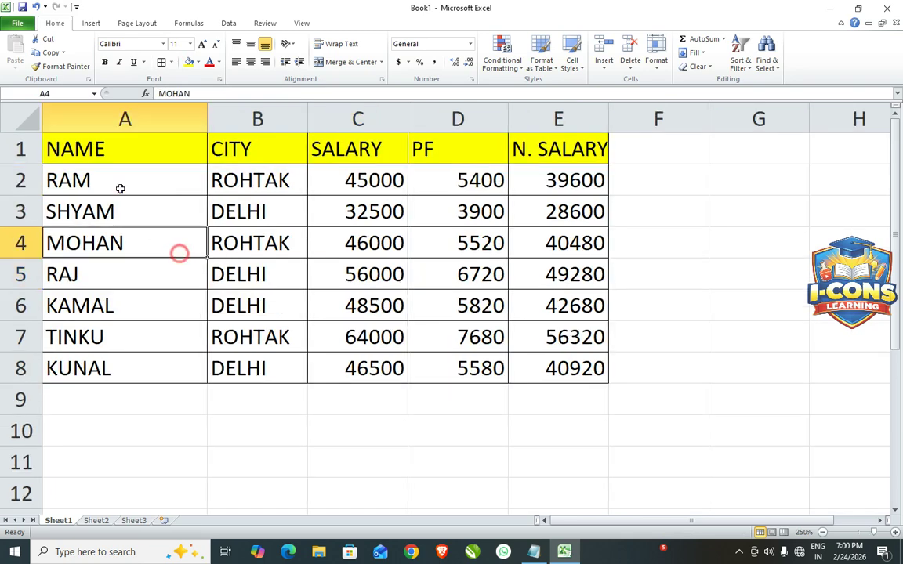
Sort the table A1:E8 by NAME from A to Z, and re-sort it from Z to A
left_click_drag(119, 147, 548, 363)
left_click(228, 23)
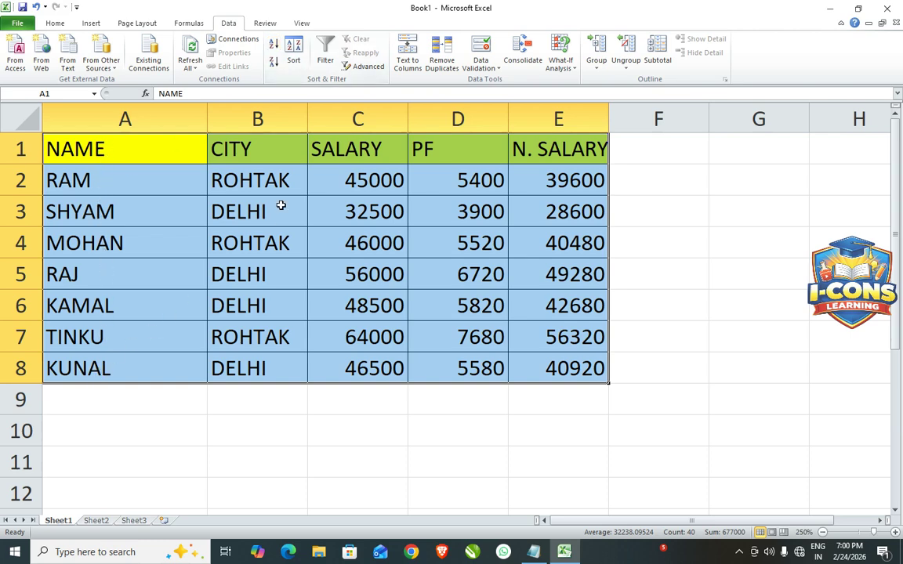
left_click(274, 45)
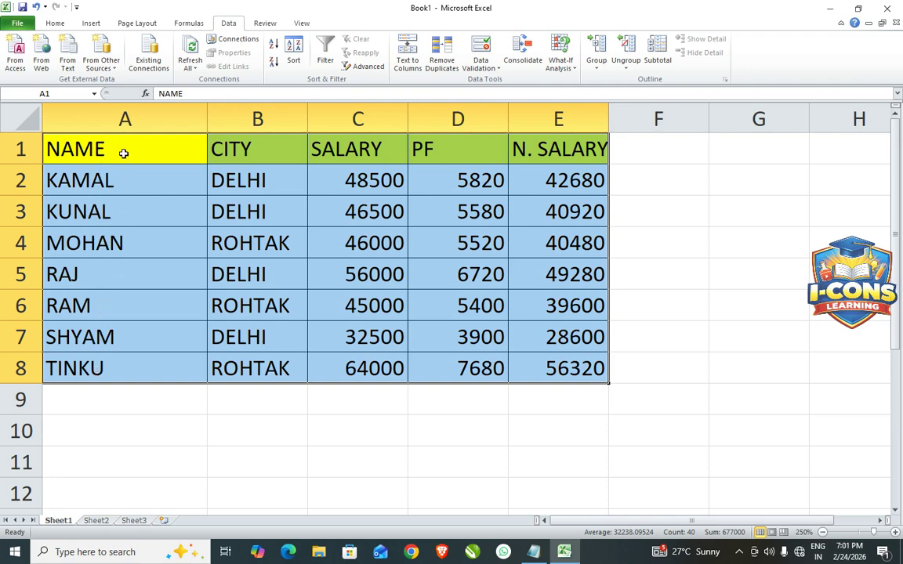
left_click(274, 61)
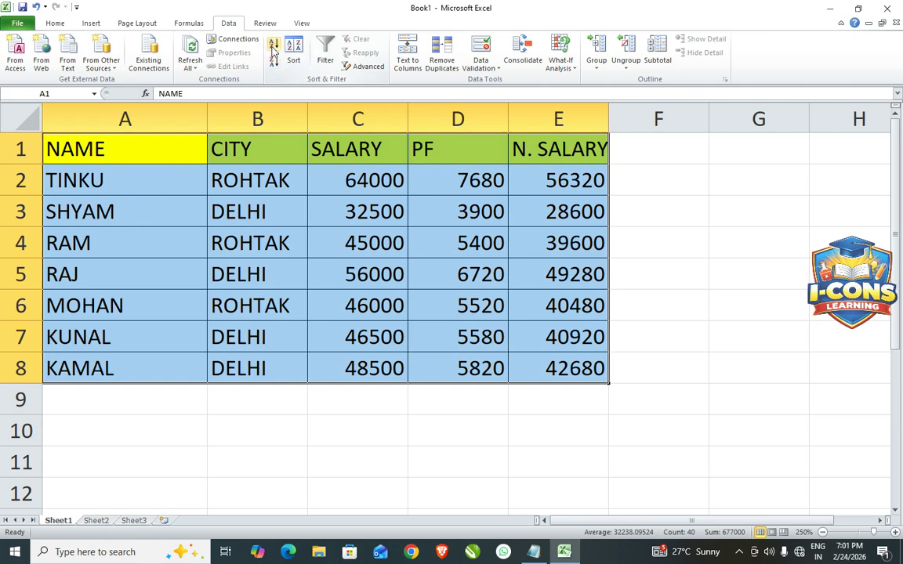
Sort the table by the CITY column on values in A to Z order, treating row 1 as headers
left_click(119, 306)
left_click_drag(115, 161, 534, 379)
left_click(295, 48)
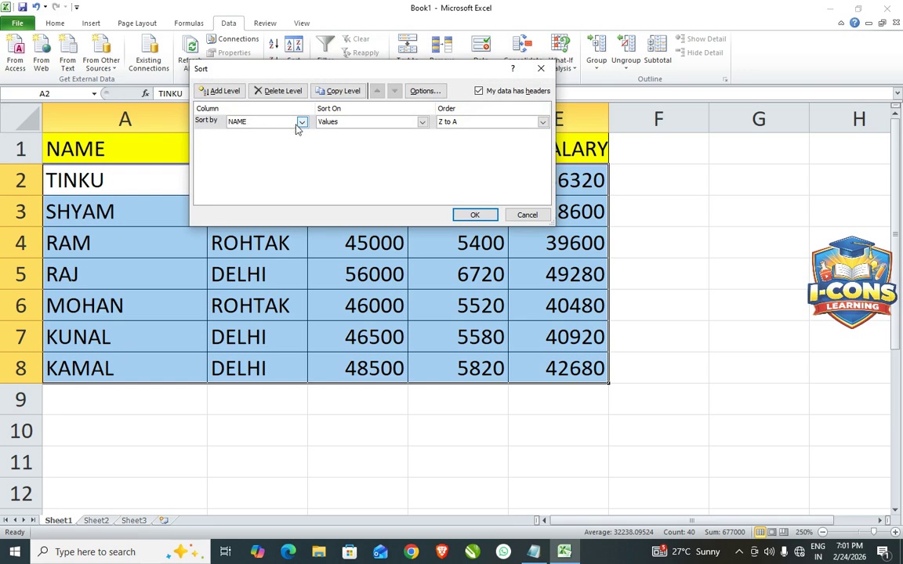
left_click(300, 123)
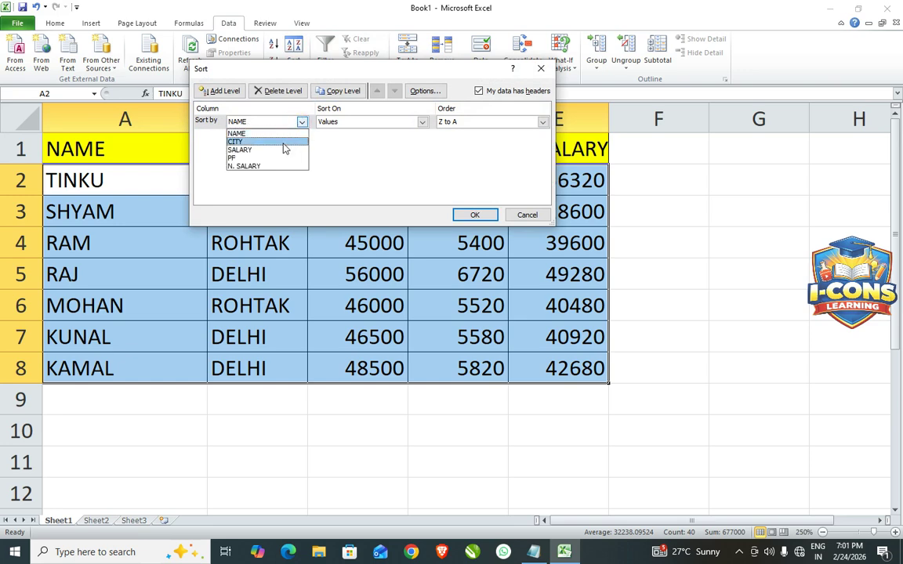
left_click(283, 143)
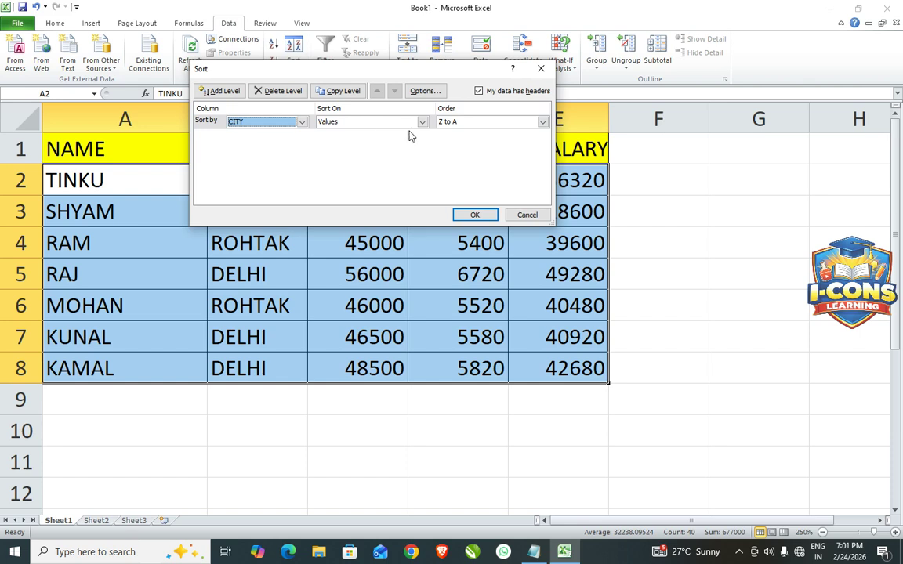
left_click(450, 123)
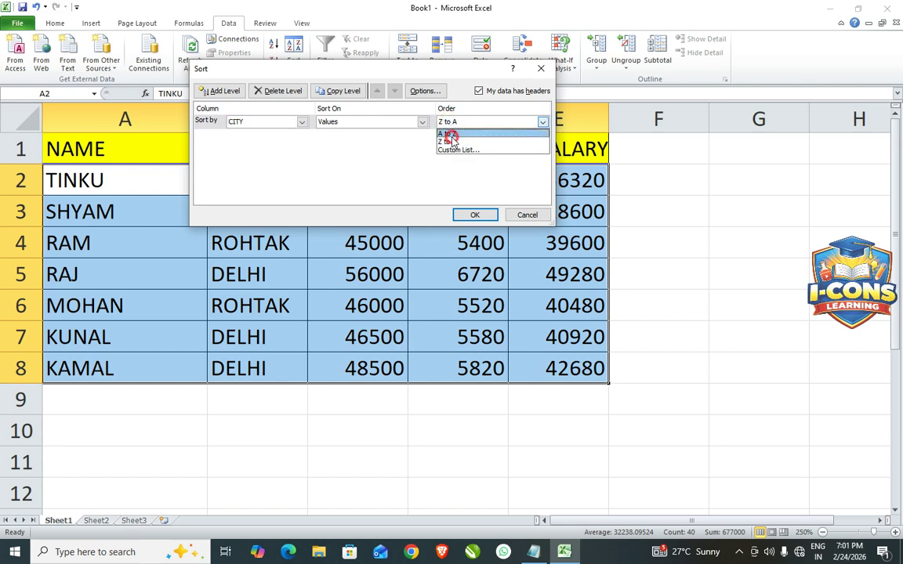
left_click(450, 135)
left_click(473, 215)
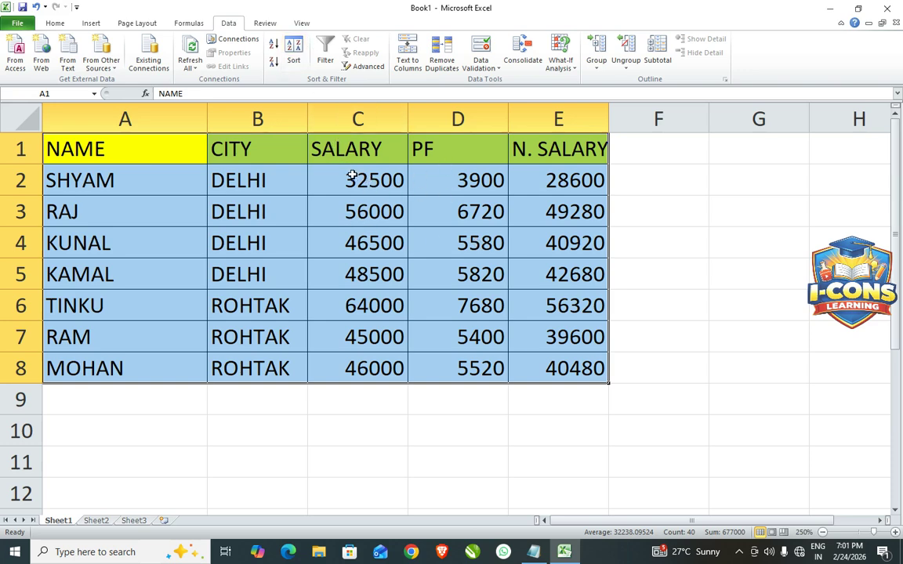
Sort the table by the PF column on values from Smallest to Largest
left_click(293, 49)
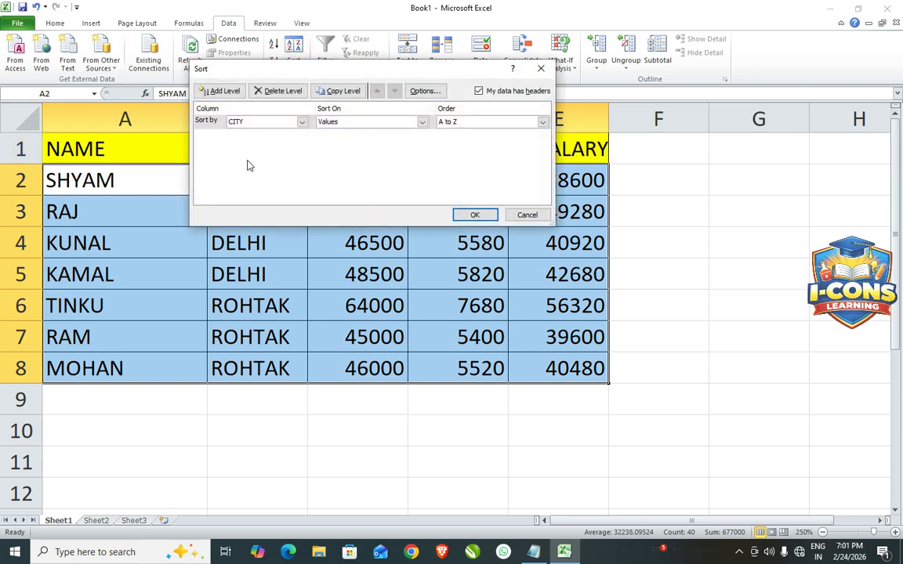
left_click(267, 123)
left_click(265, 159)
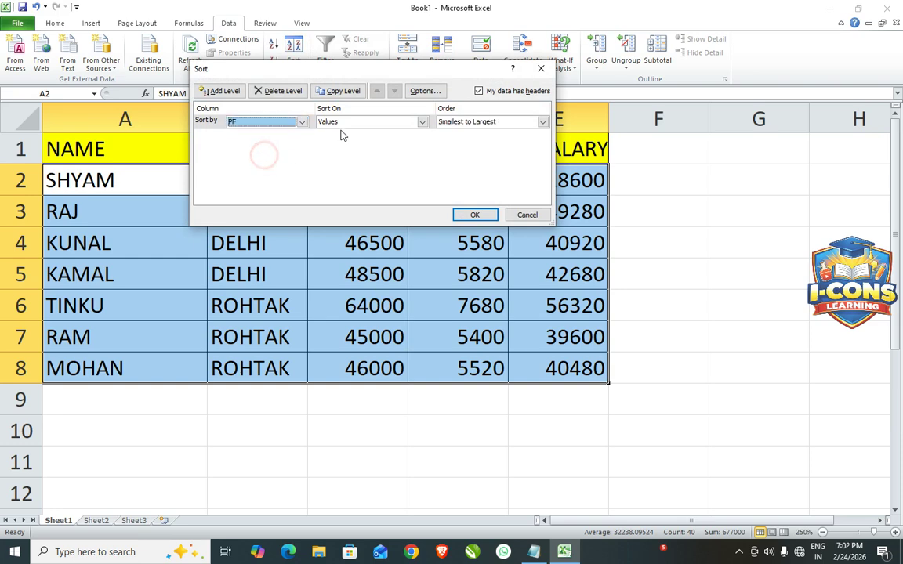
left_click(463, 122)
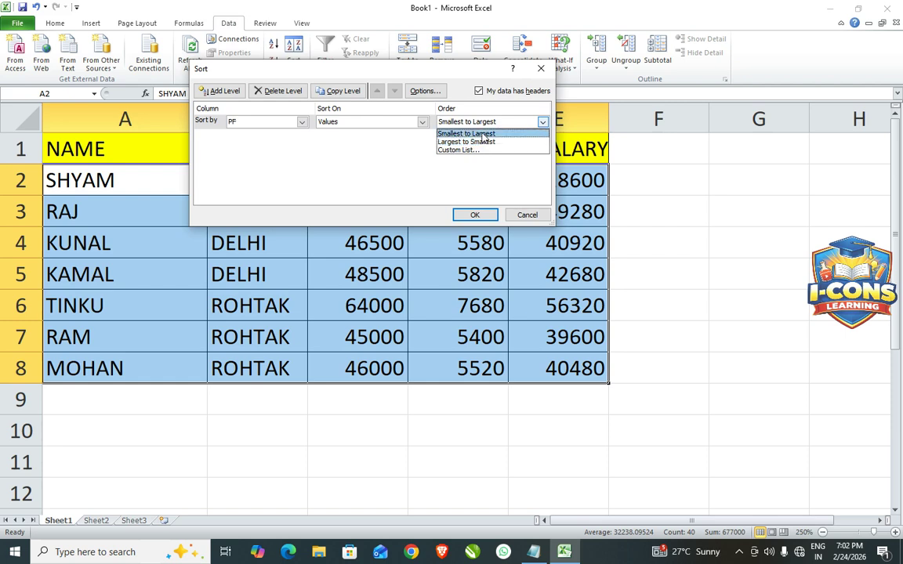
left_click(478, 134)
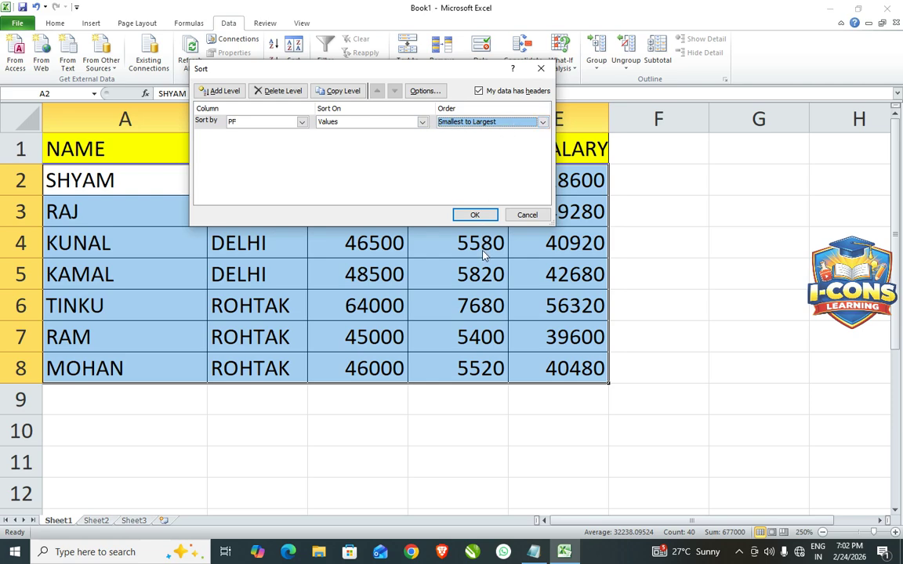
left_click(478, 213)
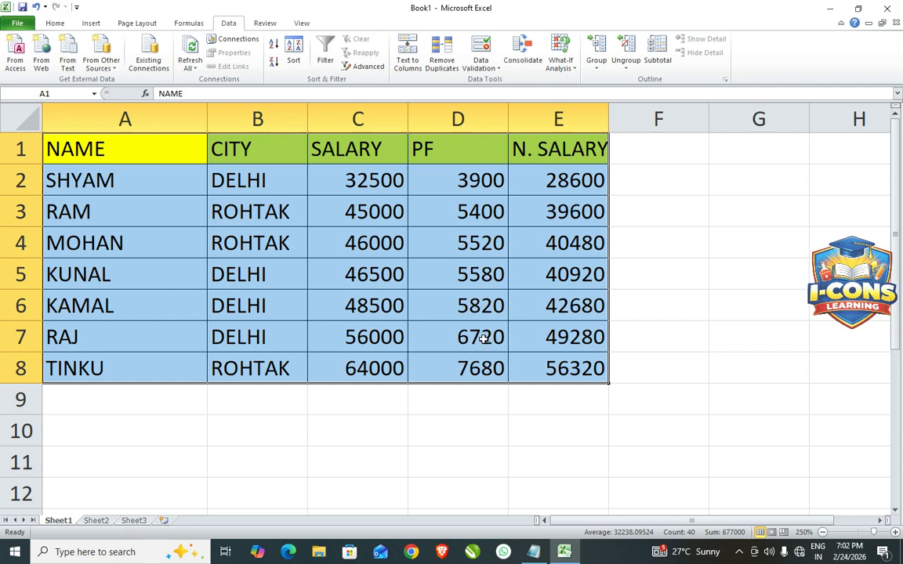
Fill the name cells A2 and A5 with the standard red colour
left_click(256, 303)
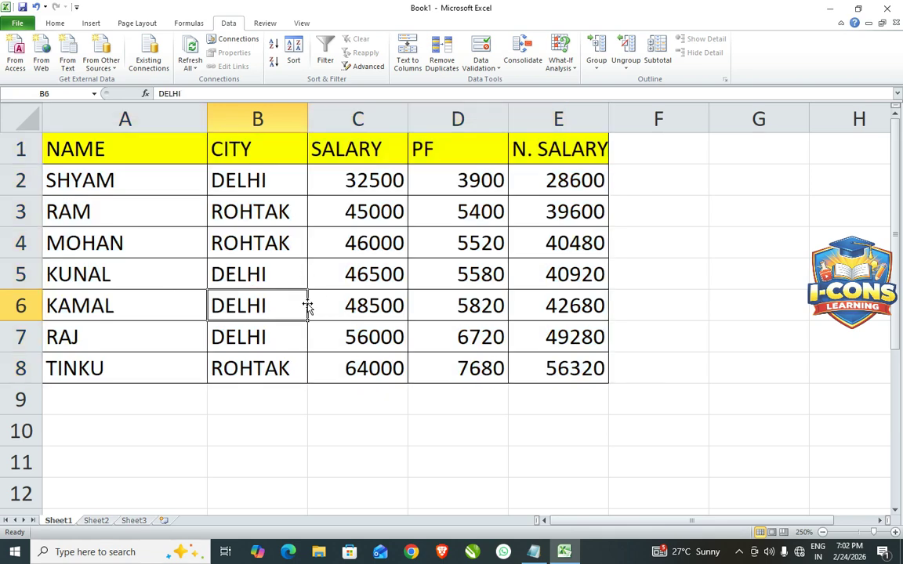
left_click(113, 334)
left_click(79, 277)
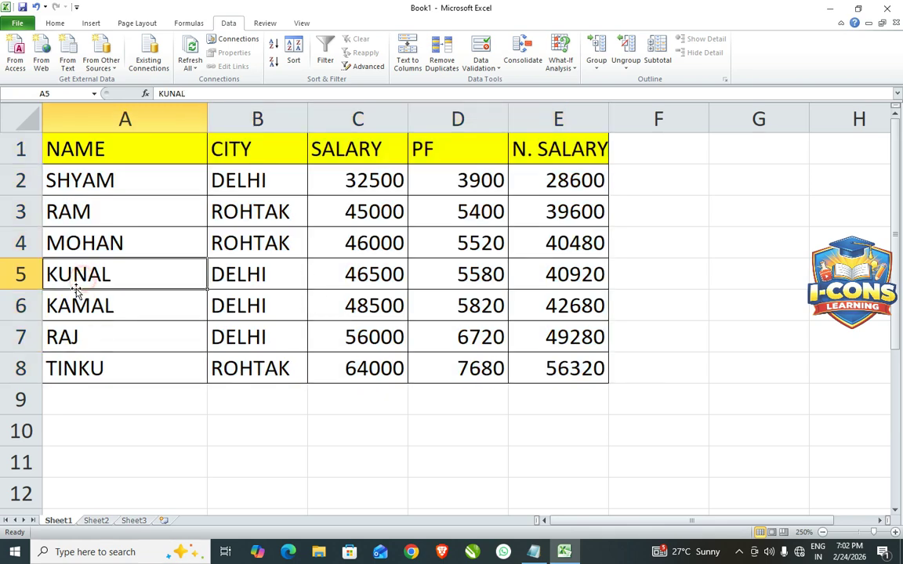
left_click(90, 185)
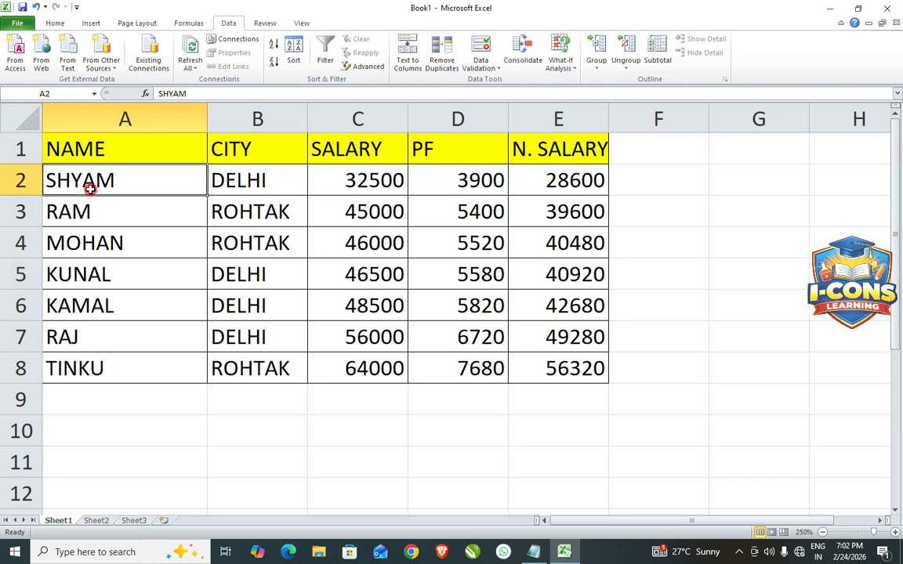
left_click(55, 22)
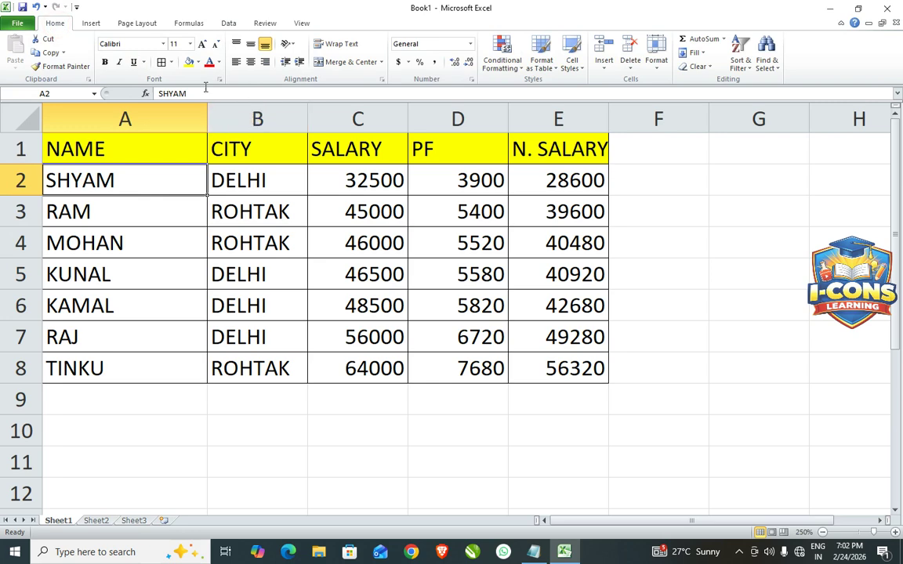
left_click(197, 63)
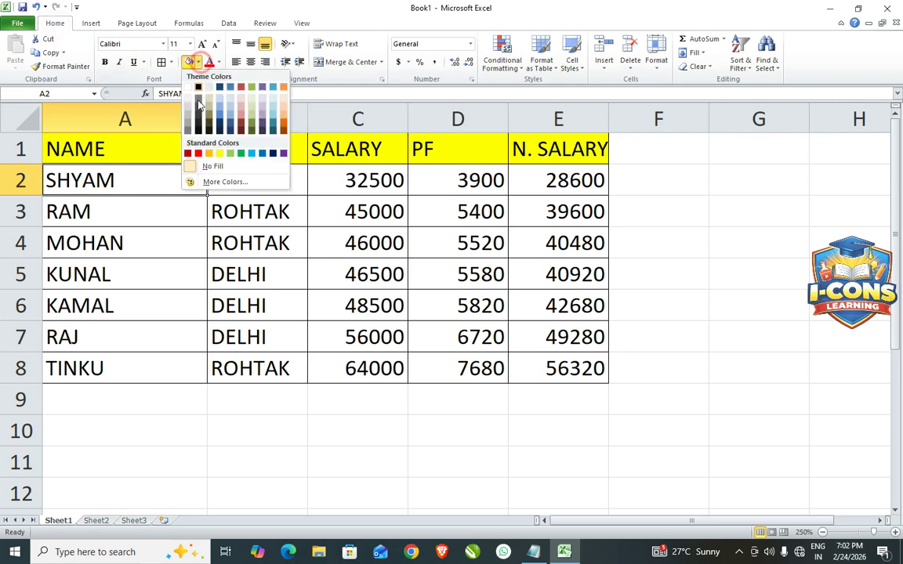
left_click(199, 153)
left_click(145, 299)
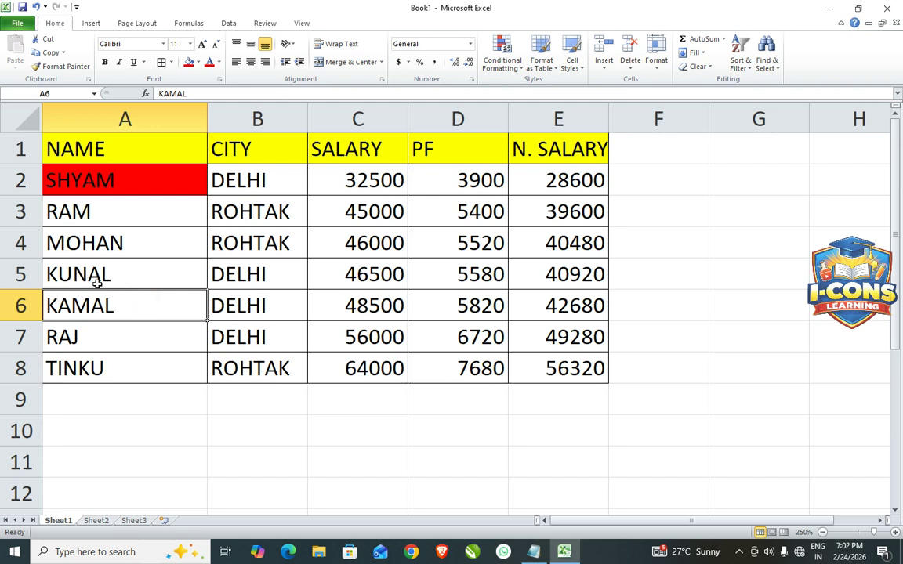
left_click(103, 281)
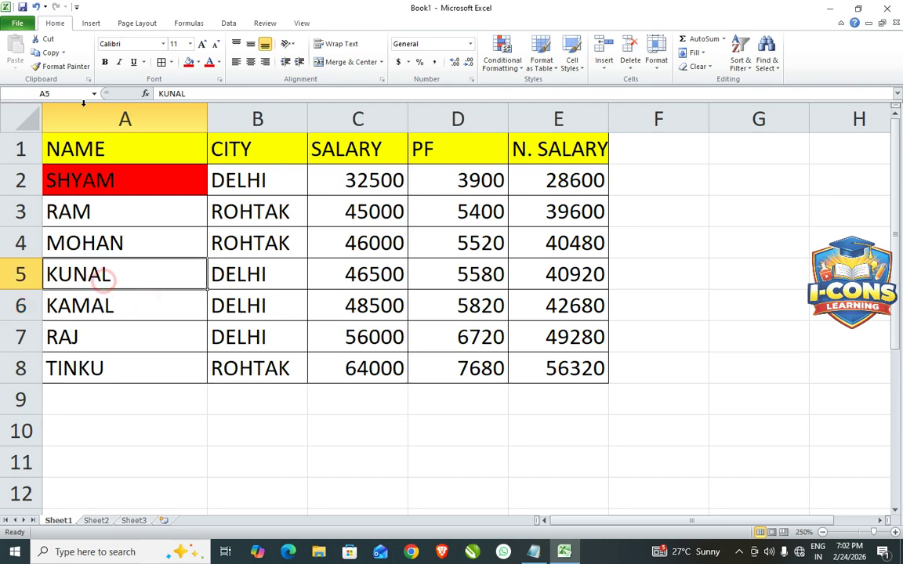
left_click(188, 64)
left_click(137, 331)
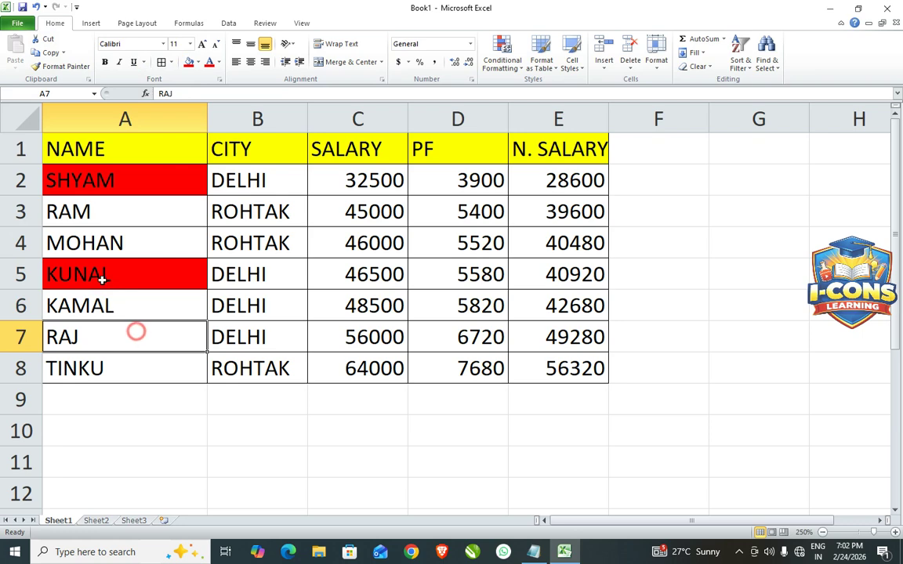
Fill the name cell A8 with the standard green colour
left_click(78, 369)
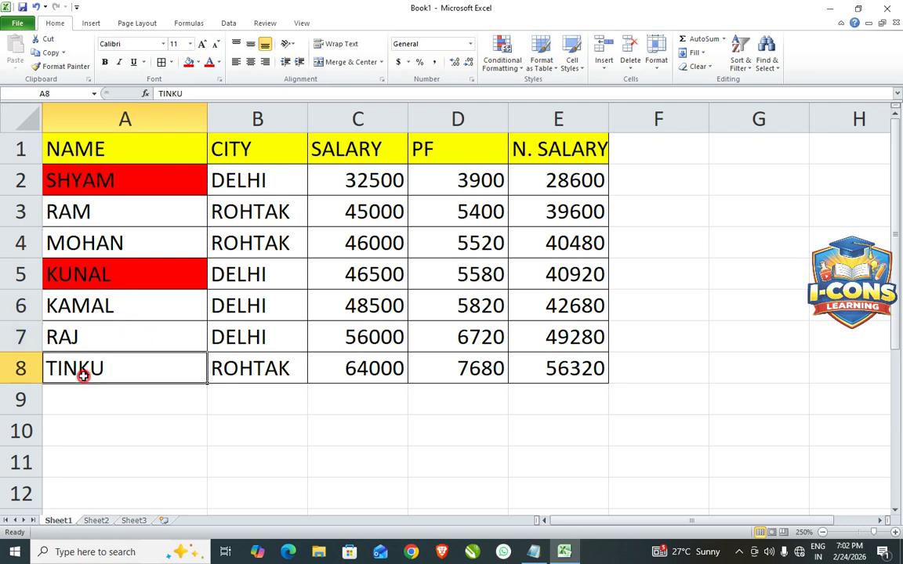
left_click(199, 63)
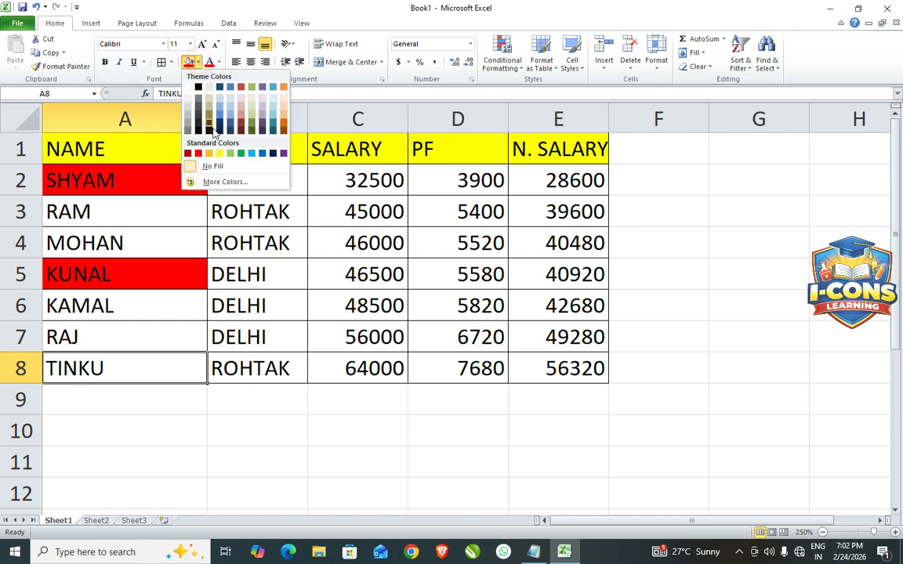
left_click(239, 154)
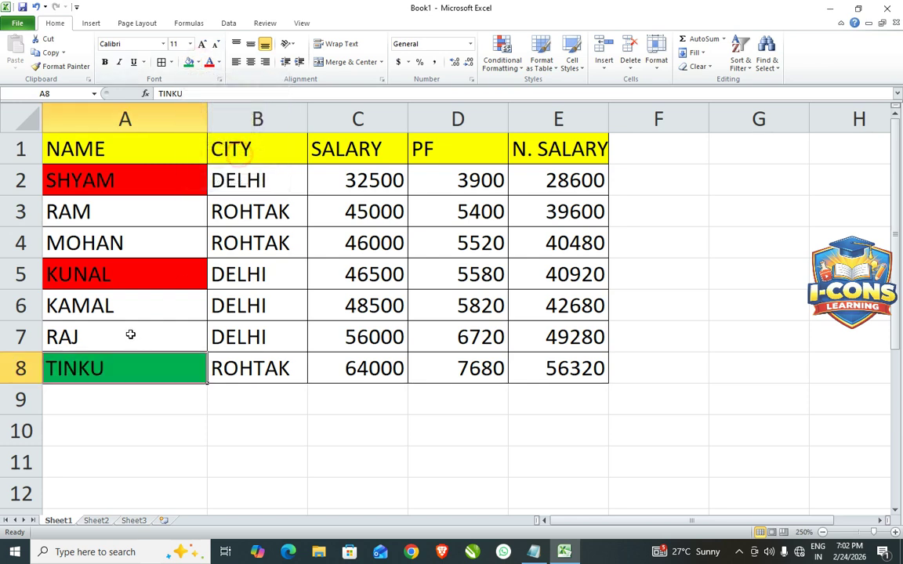
Fill the name cell A7 with the same green colour
left_click(69, 347)
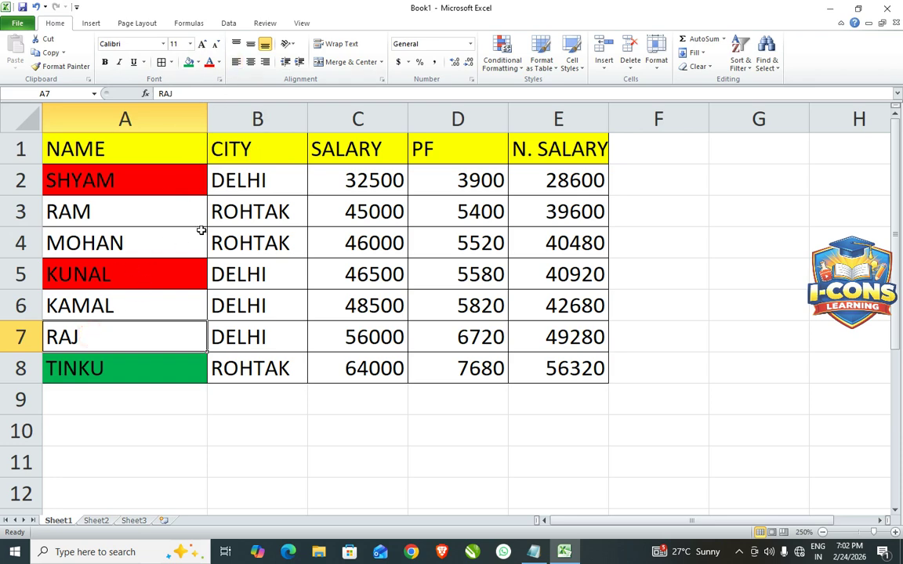
left_click(189, 63)
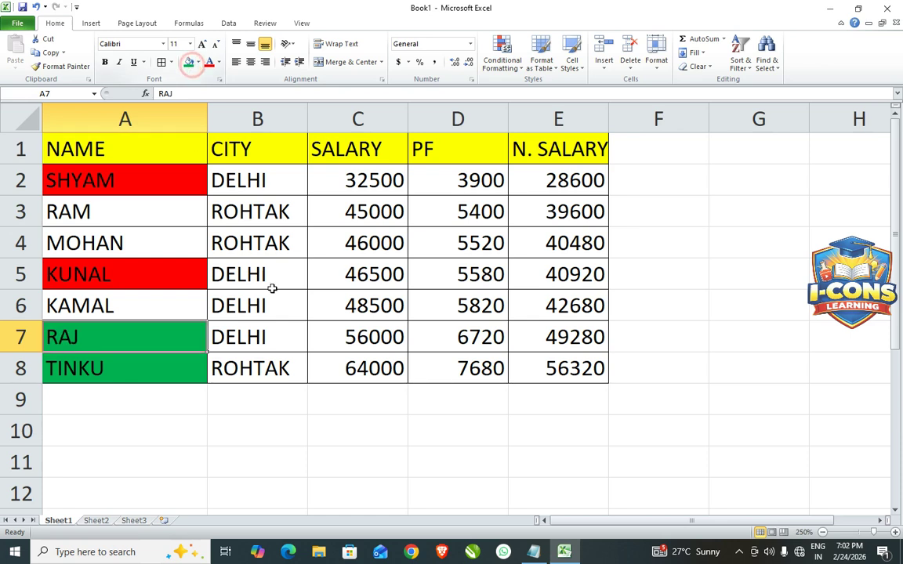
left_click(298, 304)
Set up a custom sort of table A1:E8 by NAME on Cell Color with green On Top
left_click_drag(131, 145, 543, 370)
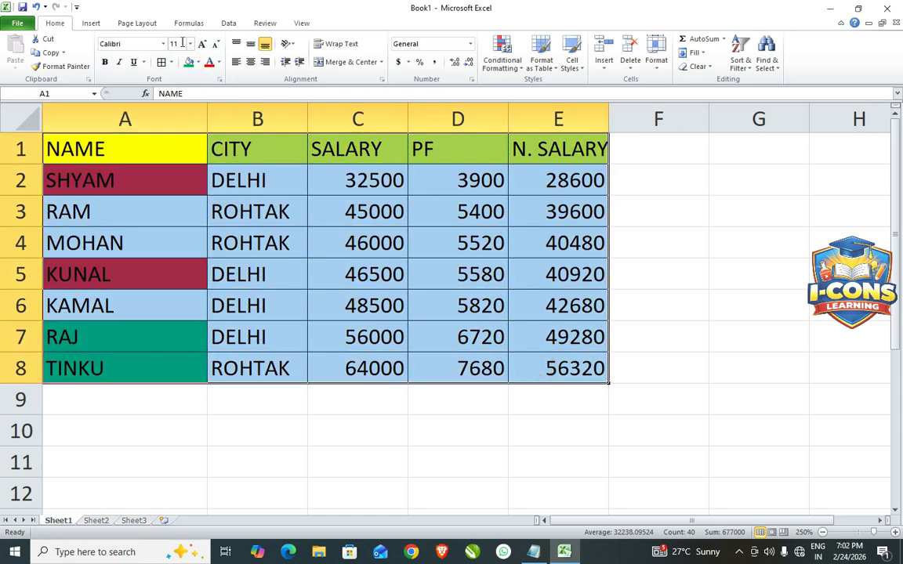
left_click(228, 22)
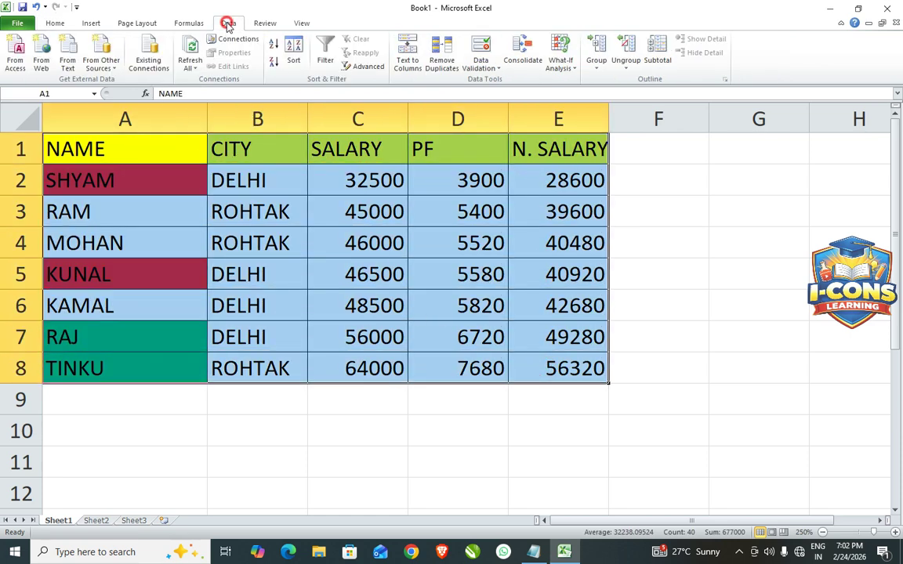
left_click(295, 61)
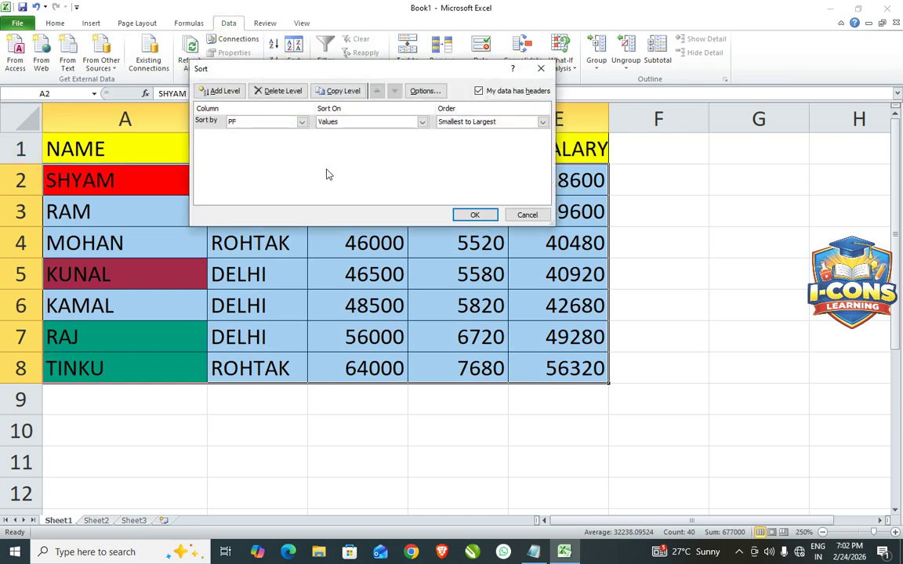
left_click(302, 121)
left_click(288, 135)
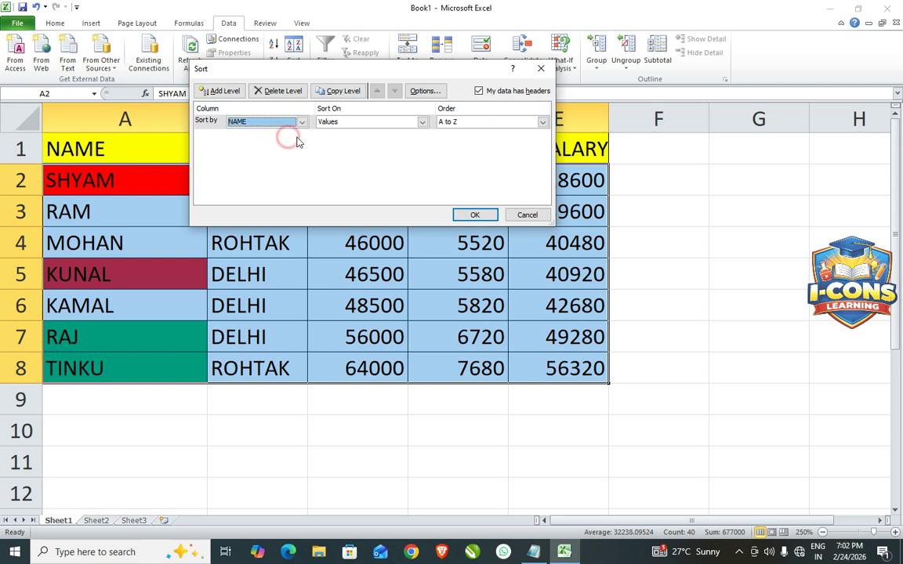
left_click(379, 123)
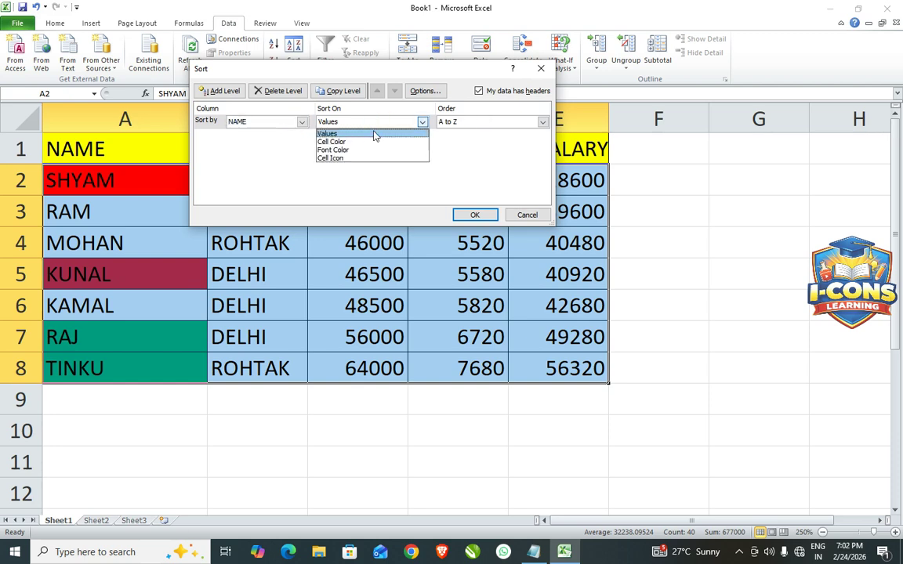
left_click(370, 141)
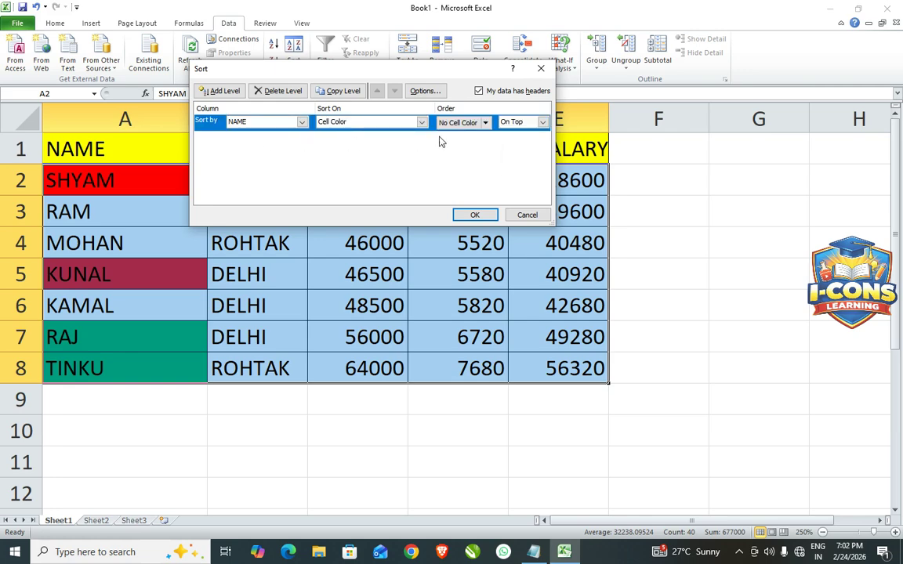
left_click(486, 123)
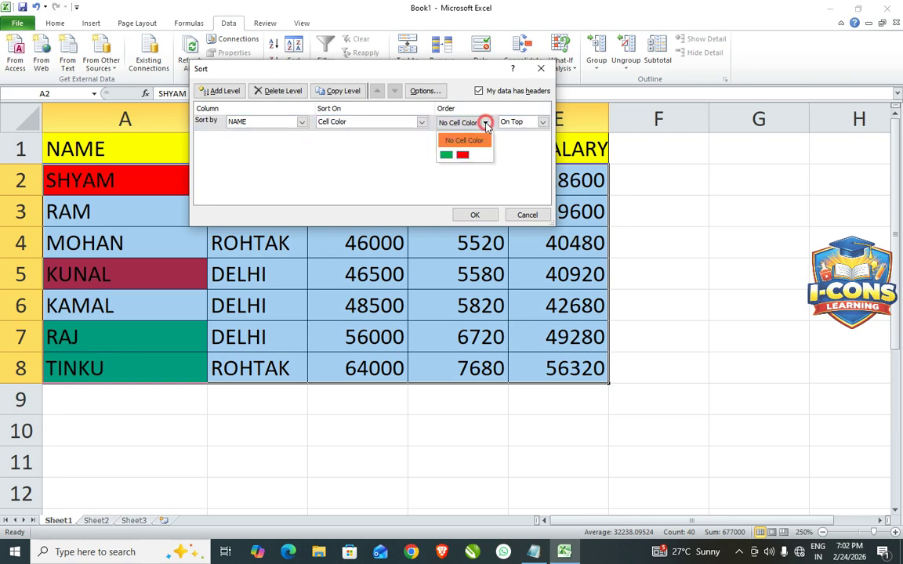
left_click(447, 155)
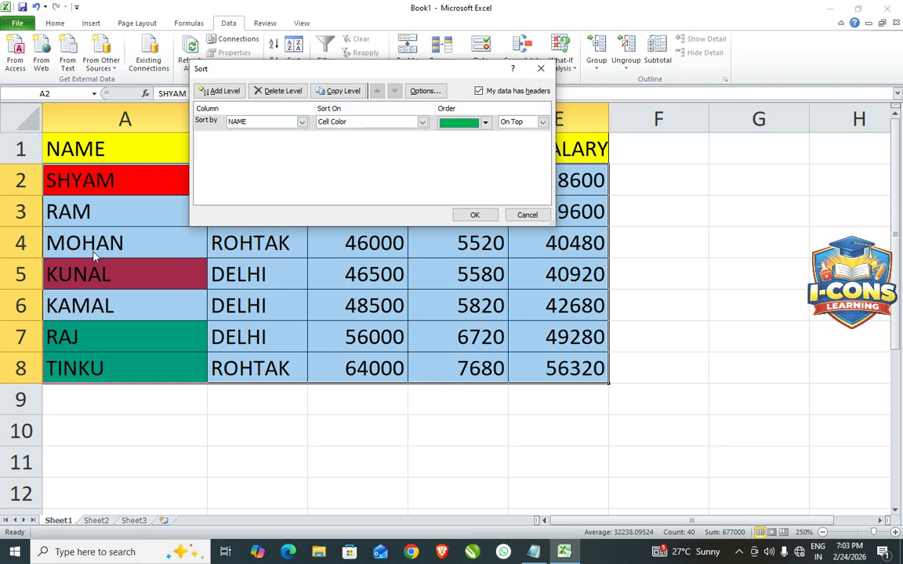
left_click_drag(399, 73, 585, 64)
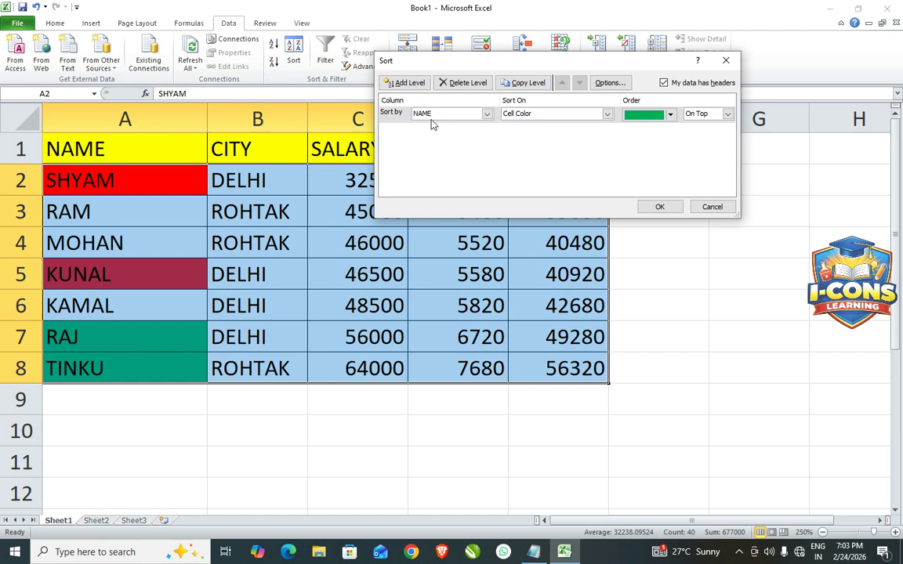
Add a second sort level by NAME on Cell Color with red On Bottom and apply the sort
left_click(412, 83)
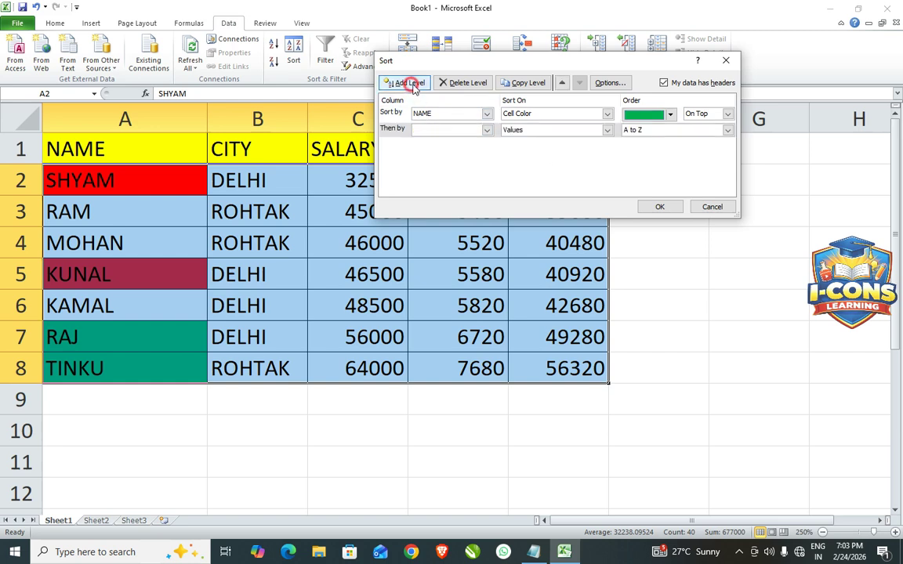
left_click(486, 131)
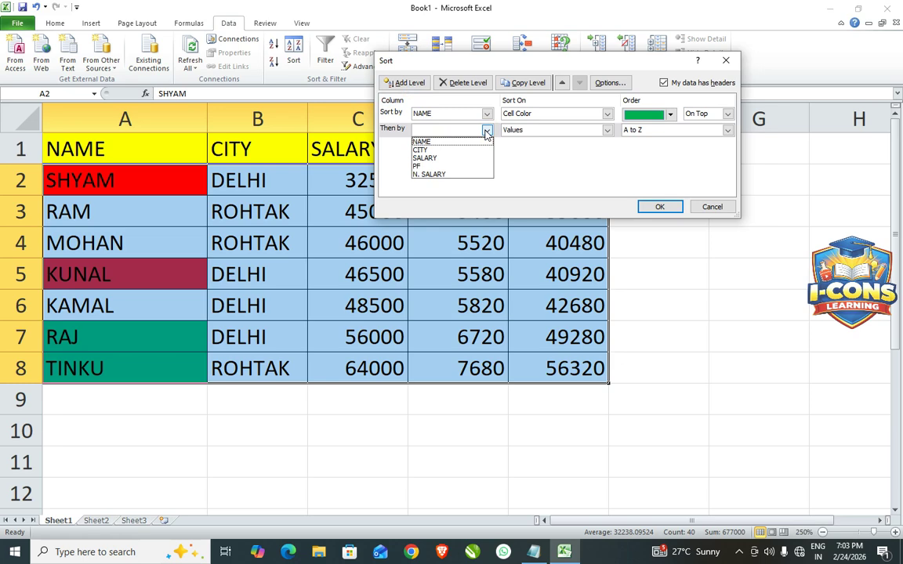
left_click(437, 143)
left_click(544, 130)
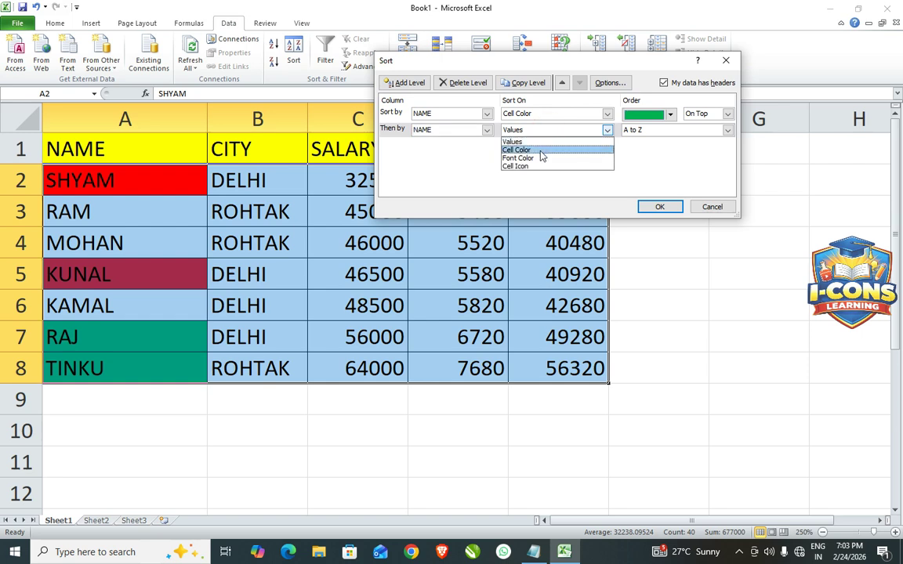
left_click(541, 150)
left_click(662, 131)
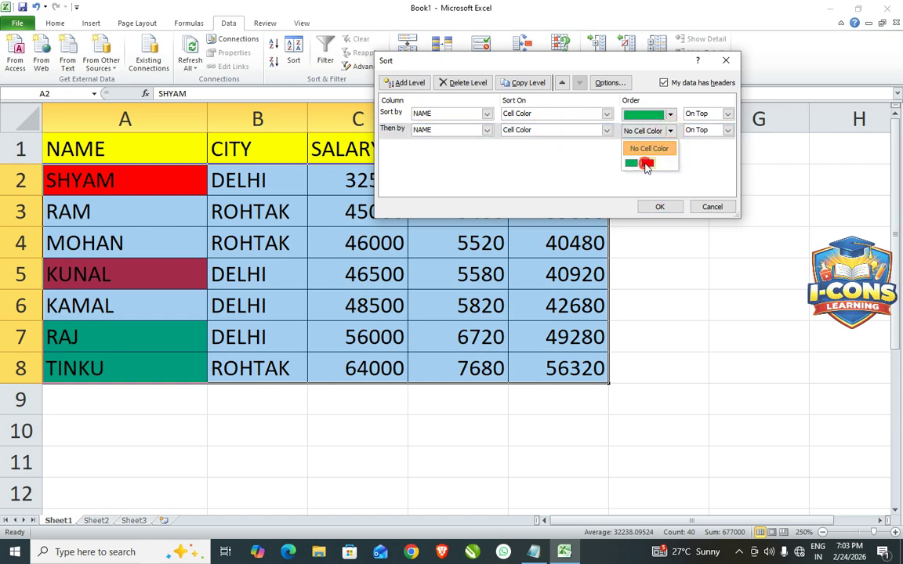
left_click(641, 163)
left_click(728, 130)
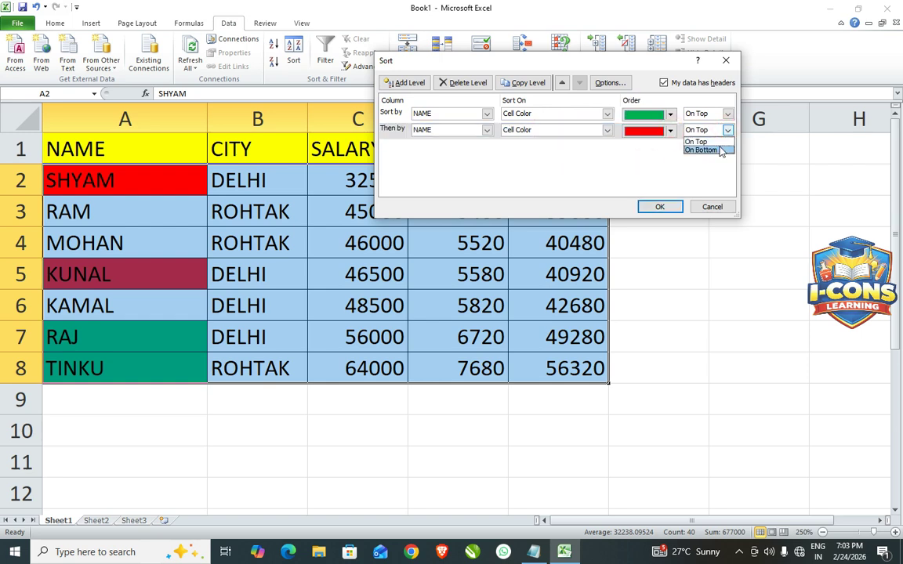
left_click(714, 147)
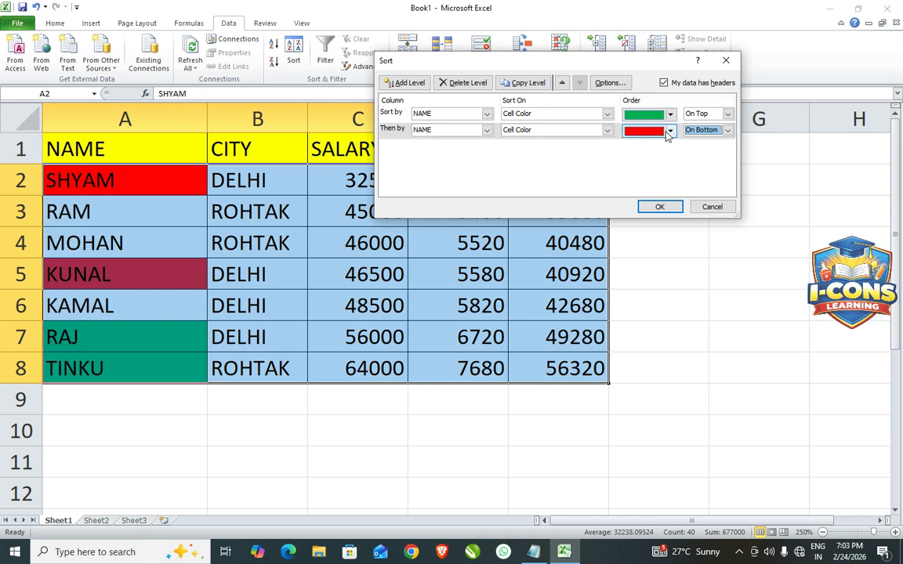
left_click(661, 207)
Check the order of the green, uncoloured and red name cells in A2:A8
left_click(94, 290)
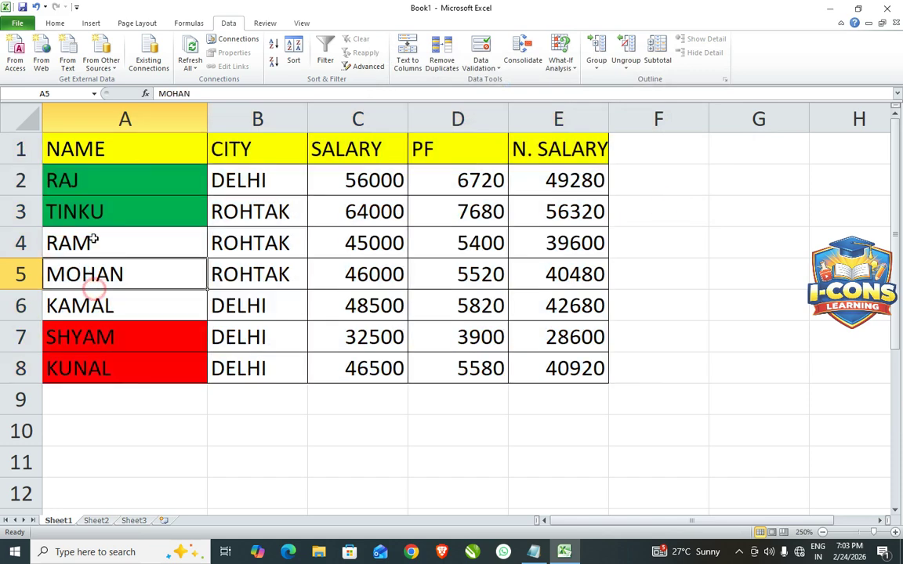
left_click(115, 176)
left_click(121, 236)
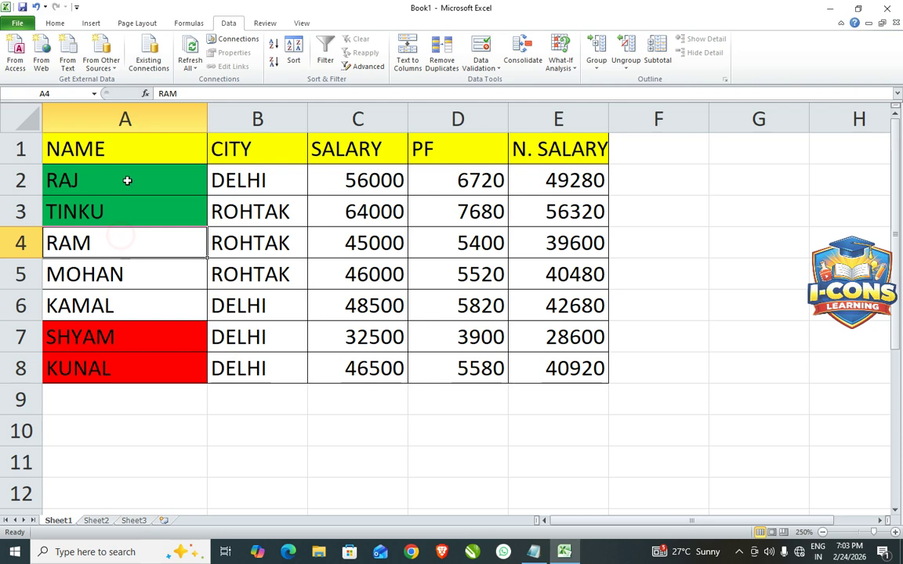
left_click_drag(127, 180, 125, 212)
left_click_drag(117, 337, 117, 362)
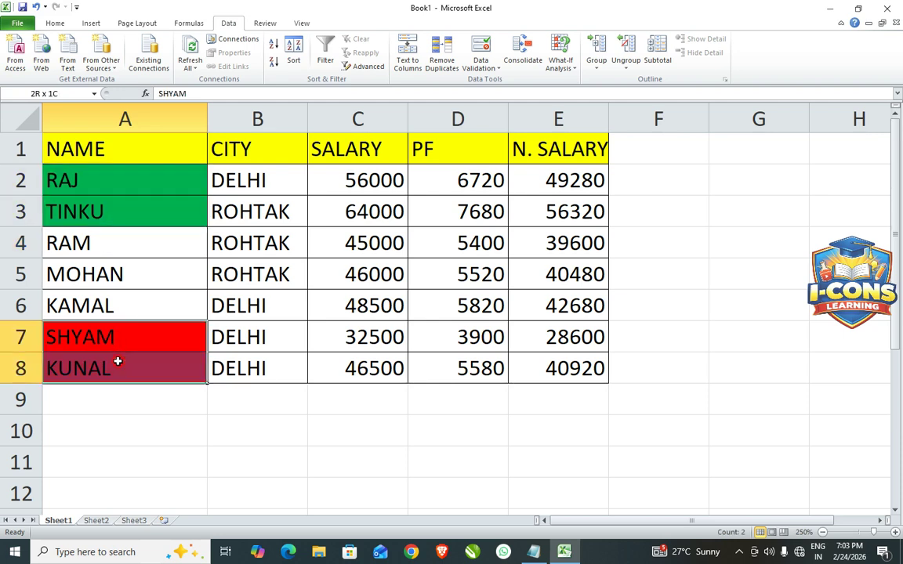
left_click(153, 263)
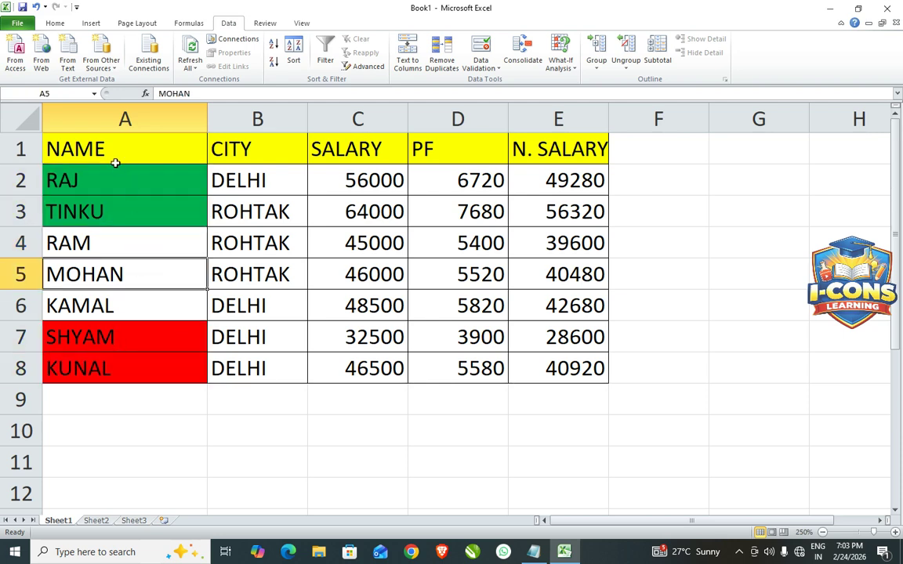
Review the custom sort levels defined for table A1:E8 and close them without changes
left_click_drag(102, 144, 565, 365)
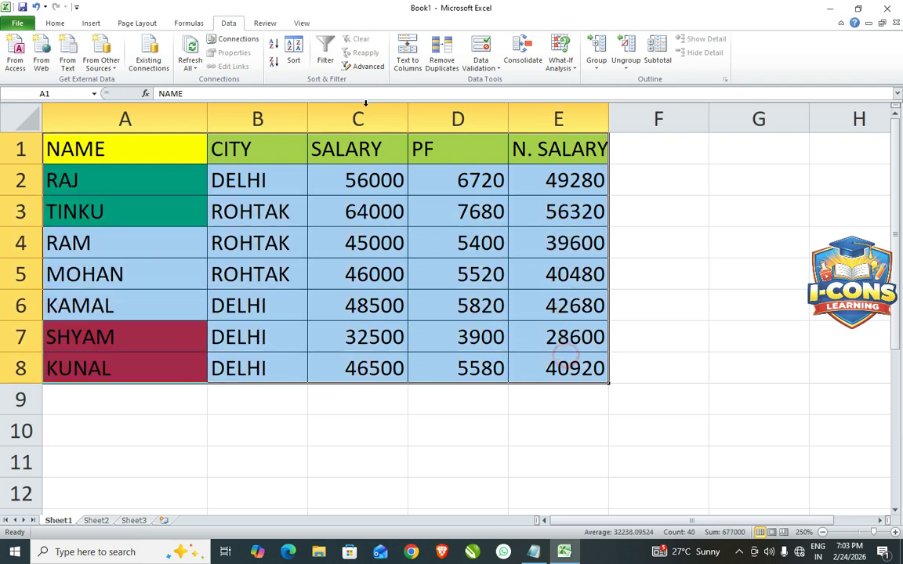
left_click(294, 53)
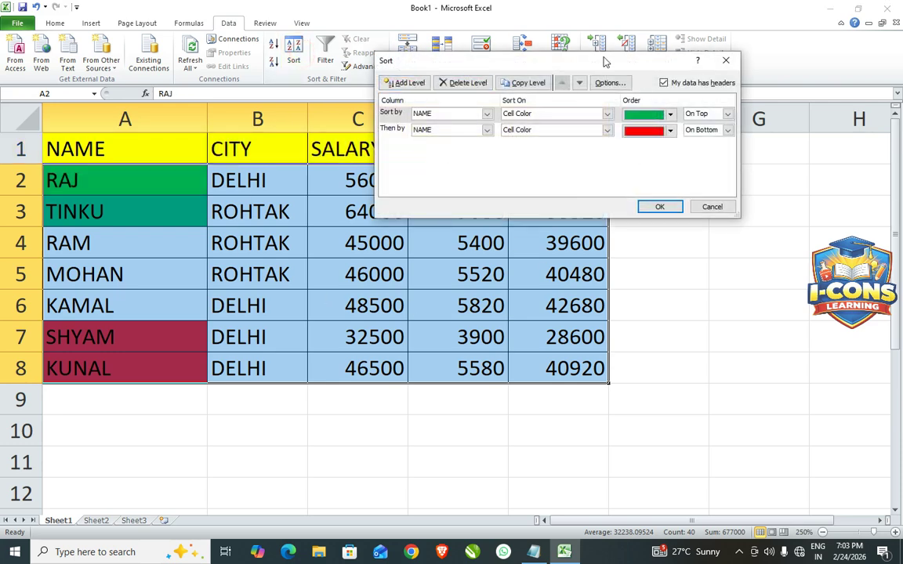
left_click_drag(604, 61, 578, 145)
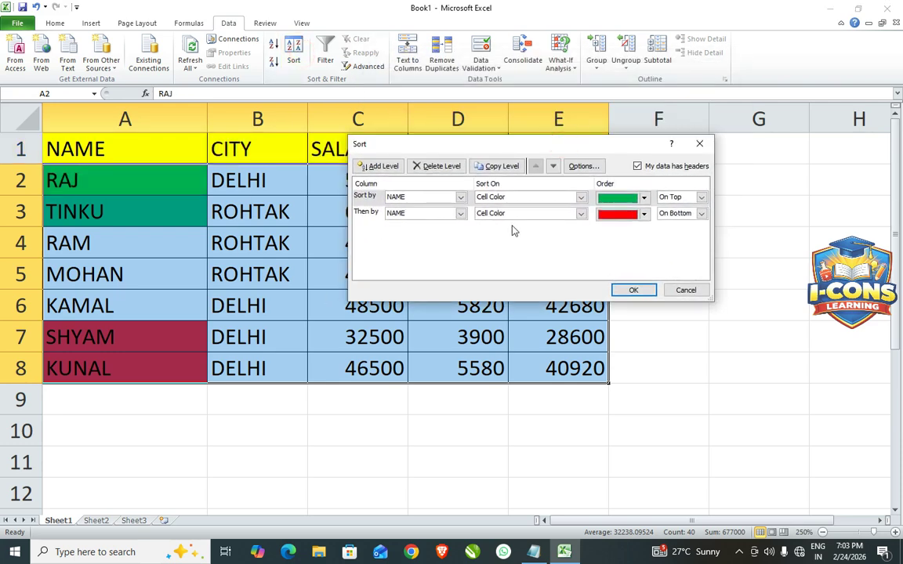
left_click_drag(496, 148, 345, 155)
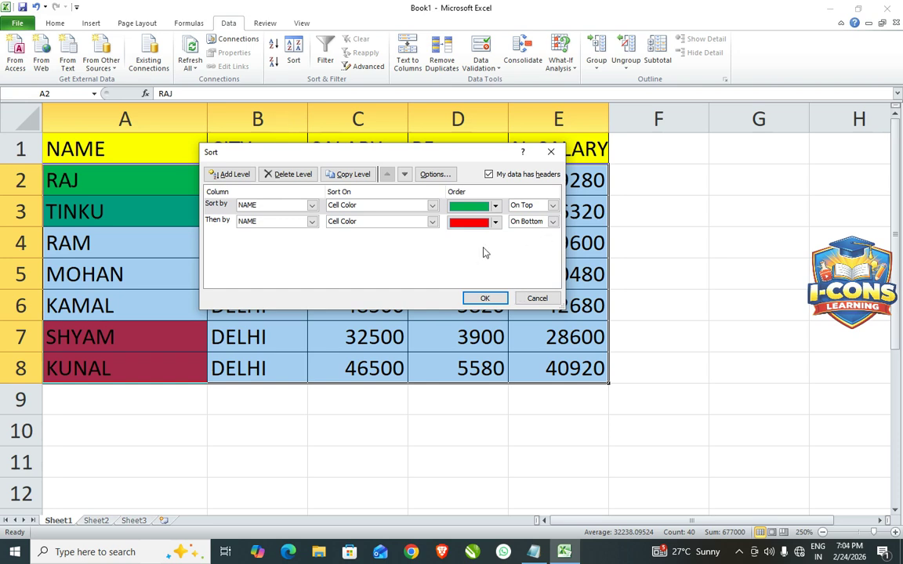
left_click(537, 302)
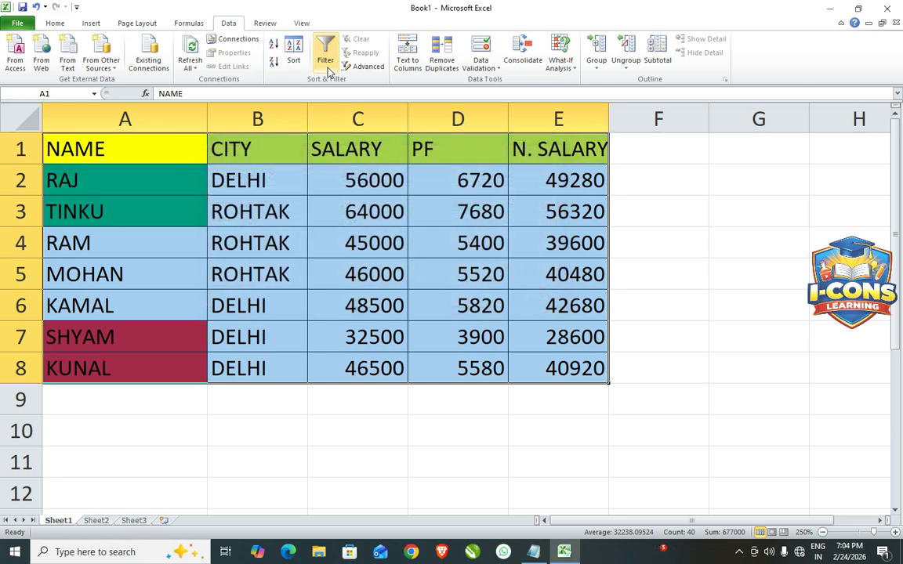
Turn on filtering for table A1:E8, switching it off and back on once
left_click(325, 56)
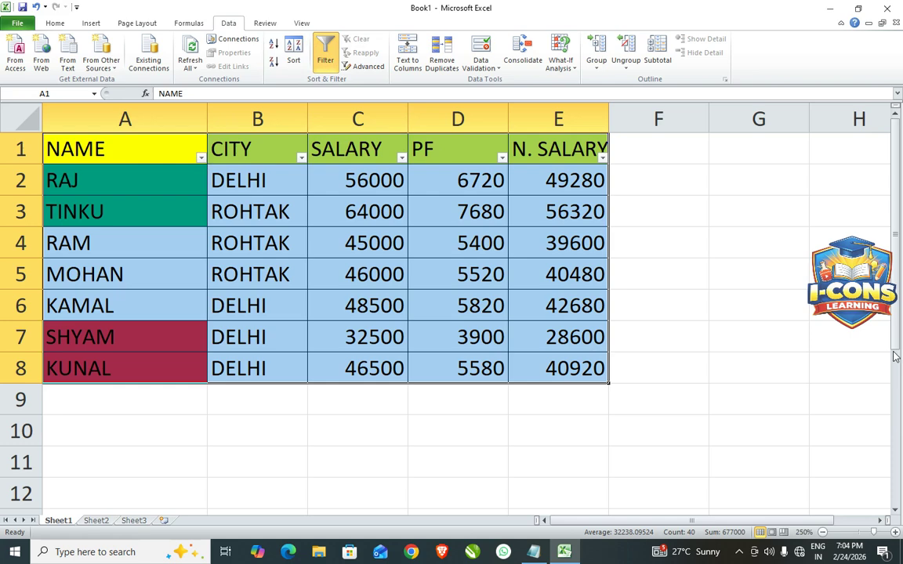
key("ctrl+shift+l")
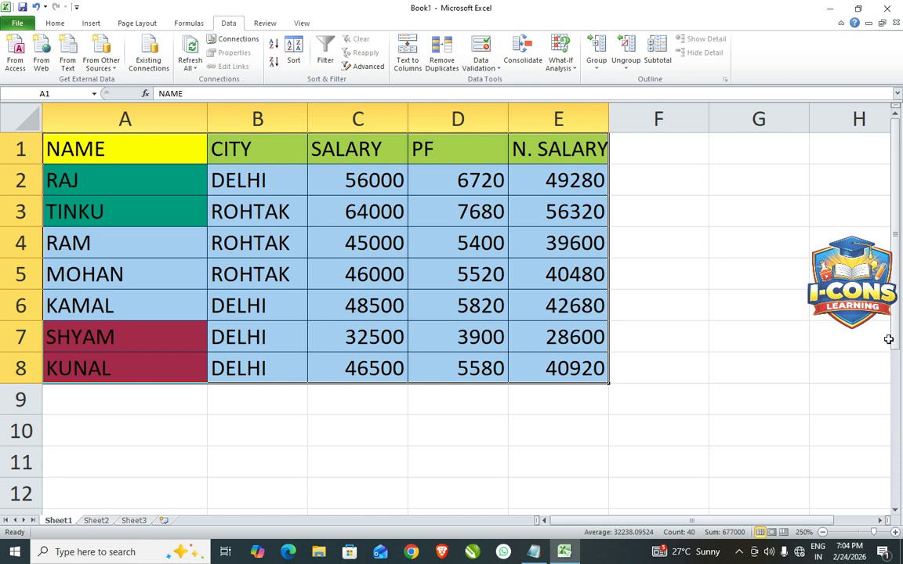
key("ctrl+shift+l")
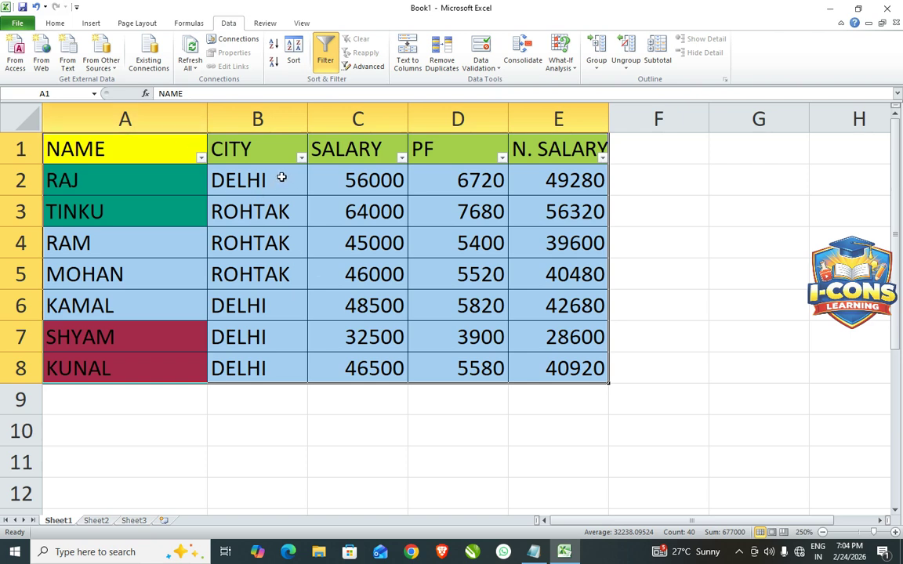
Filter the CITY column to show only DELHI by excluding ROHTAK, and select the filtered city cells
left_click(301, 156)
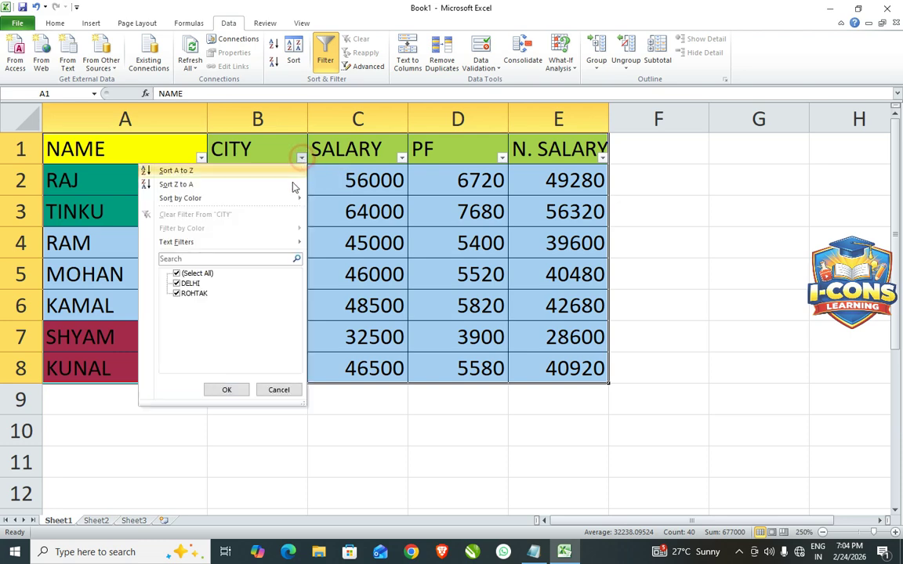
left_click(177, 294)
left_click(227, 390)
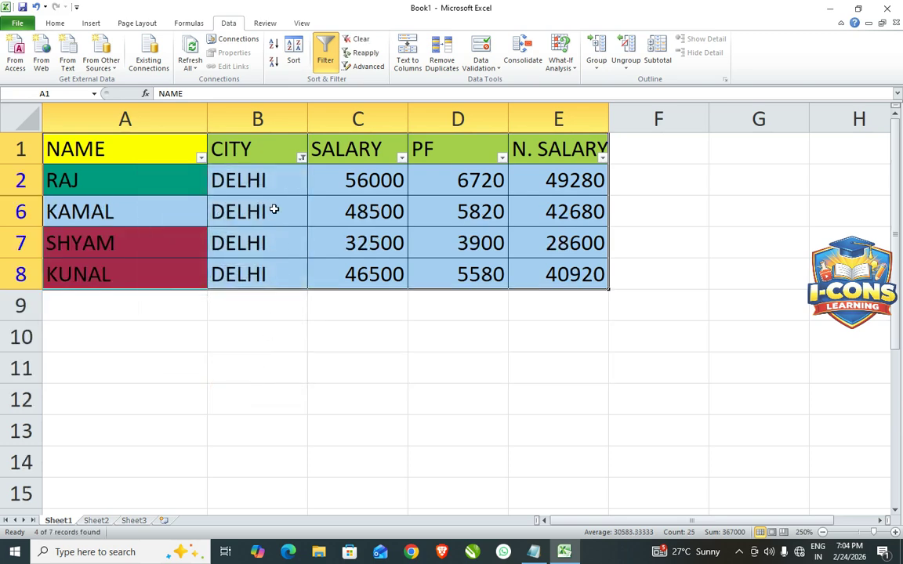
left_click(275, 251)
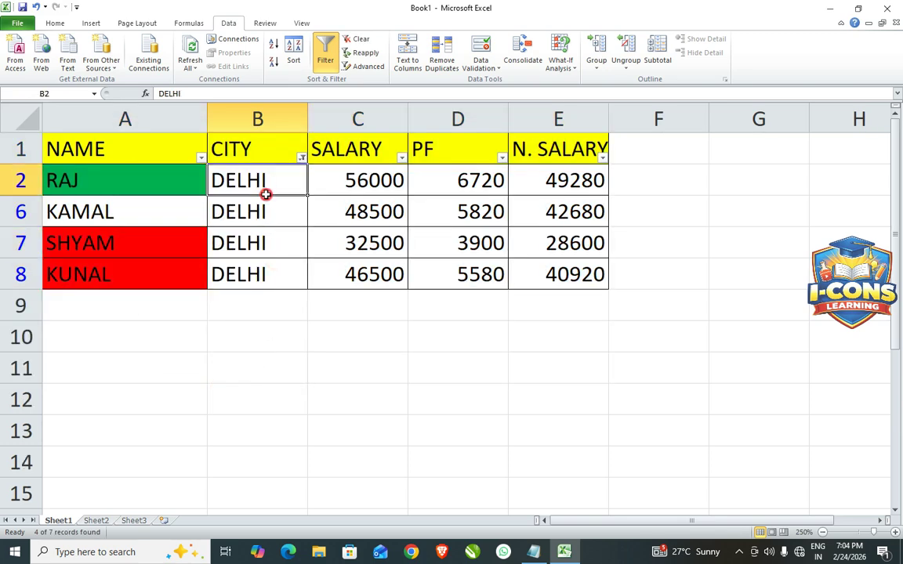
left_click_drag(268, 188, 267, 274)
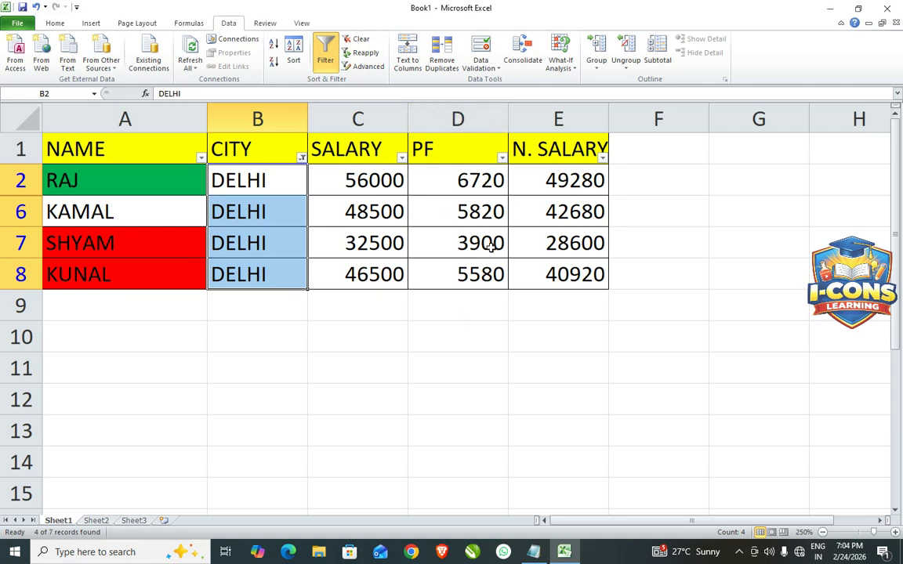
Look over the PF column's filter options and close them without filtering, selecting cell D2
left_click(501, 159)
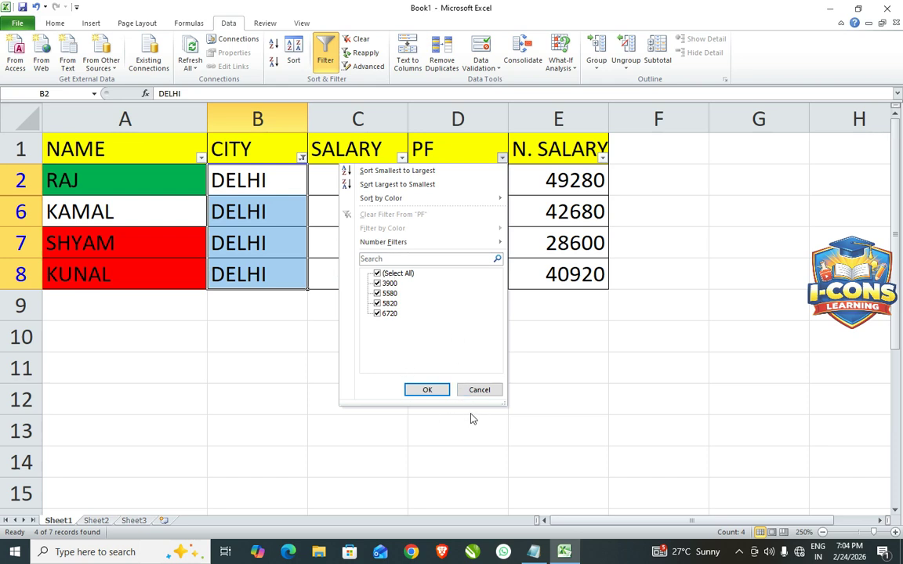
left_click(477, 389)
left_click(479, 180)
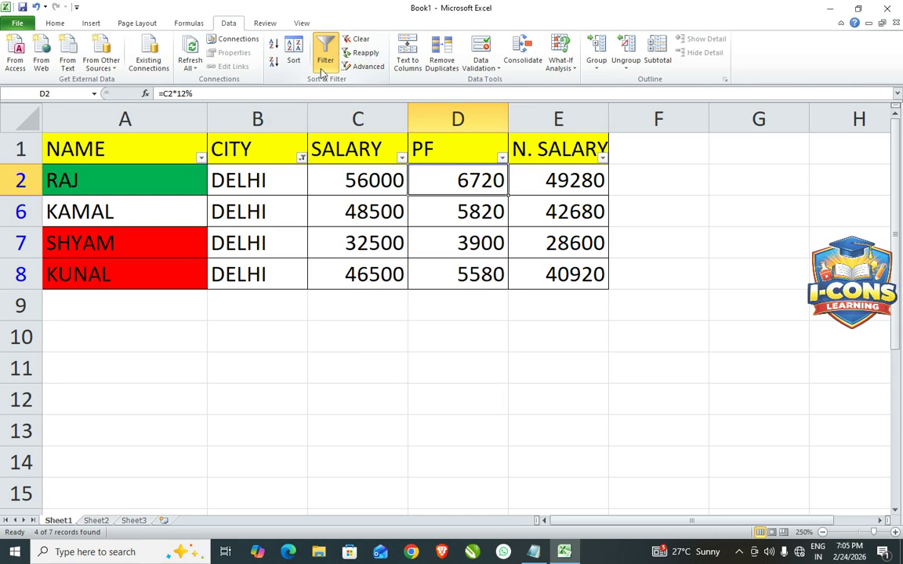
Sort the filtered DELHI rows by the PF column from smallest to largest
left_click(502, 158)
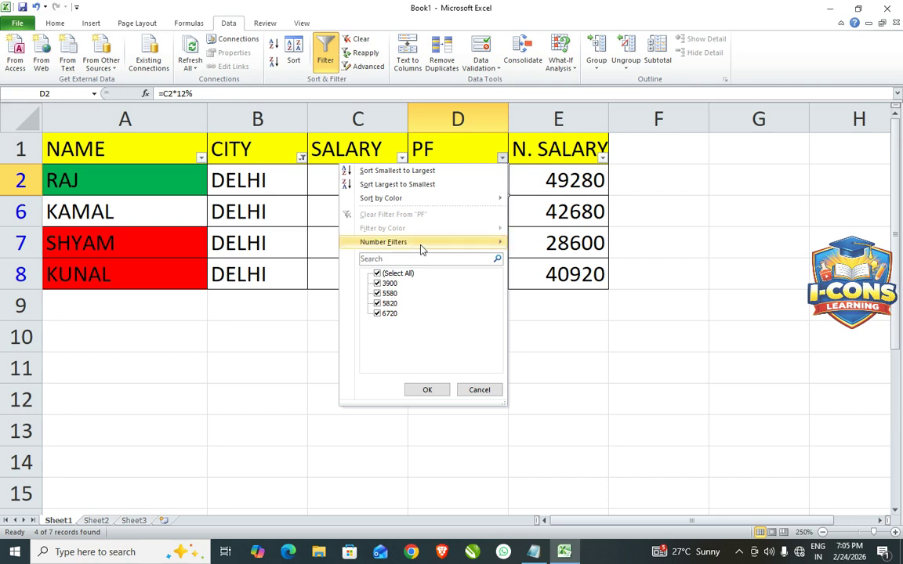
mouse_move(421, 248)
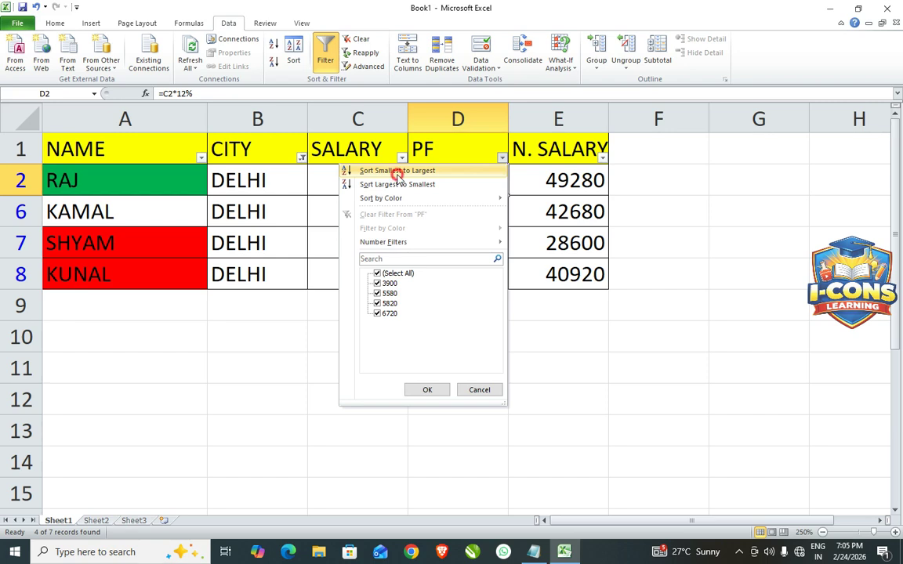
left_click(398, 176)
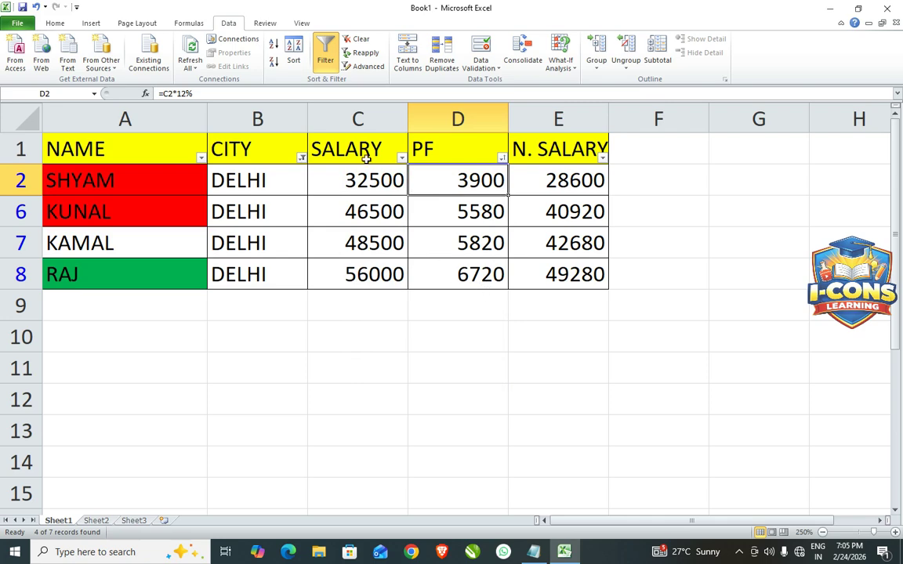
Clear the CITY filter to show all rows, and turn off filtering for table A1:E8
left_click(375, 52)
left_click(357, 39)
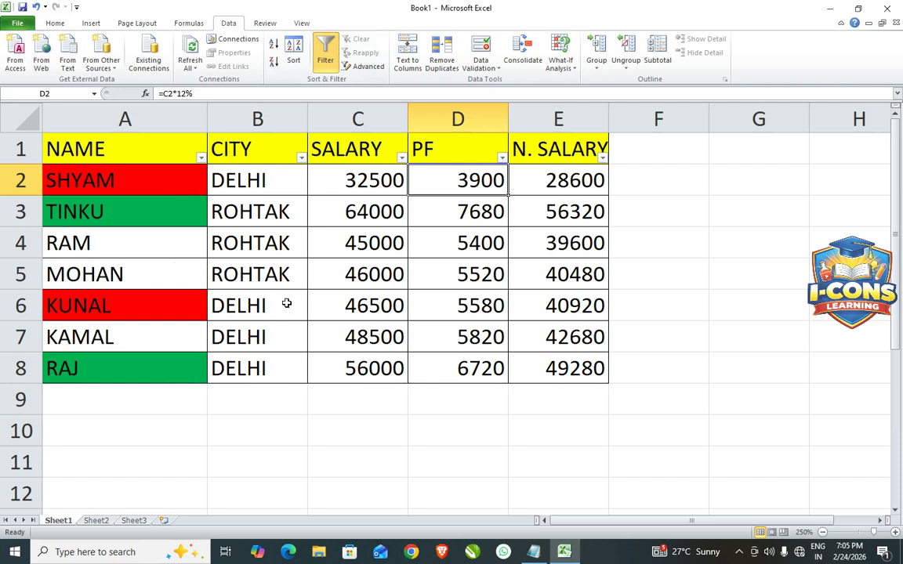
left_click_drag(165, 148, 547, 360)
left_click(325, 62)
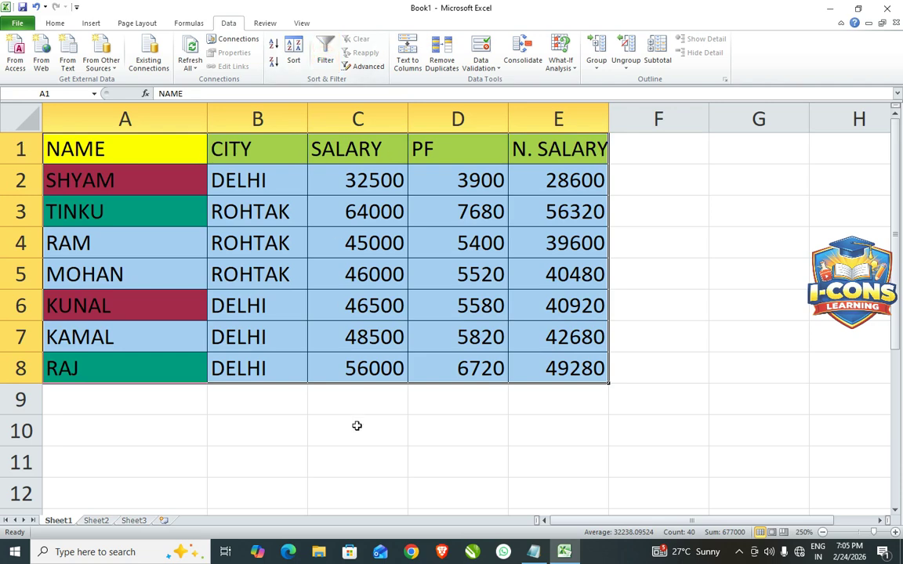
left_click(299, 305)
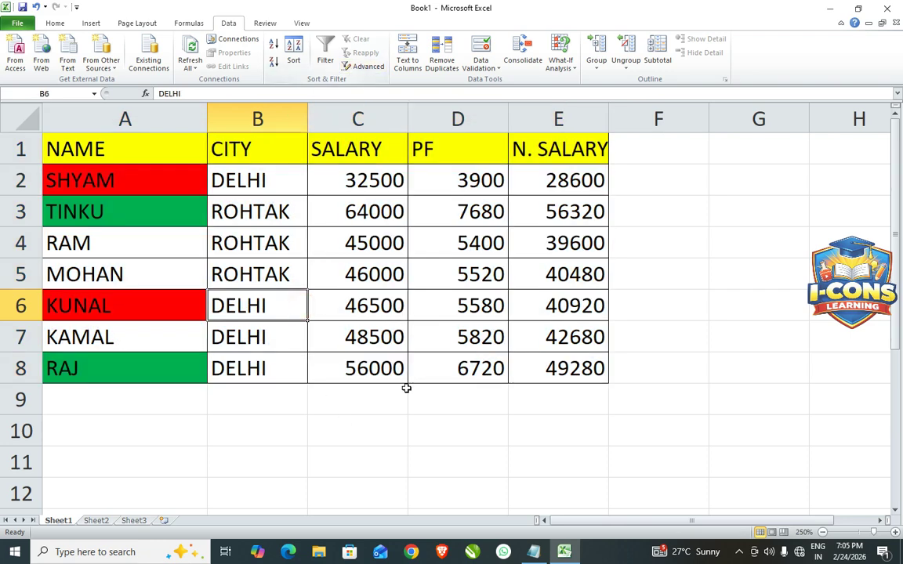
Enter the criteria heading SALARY in cell C10 below the table
scroll(304, 437, "down", 1)
scroll(346, 420, "up", 1)
left_click(356, 424)
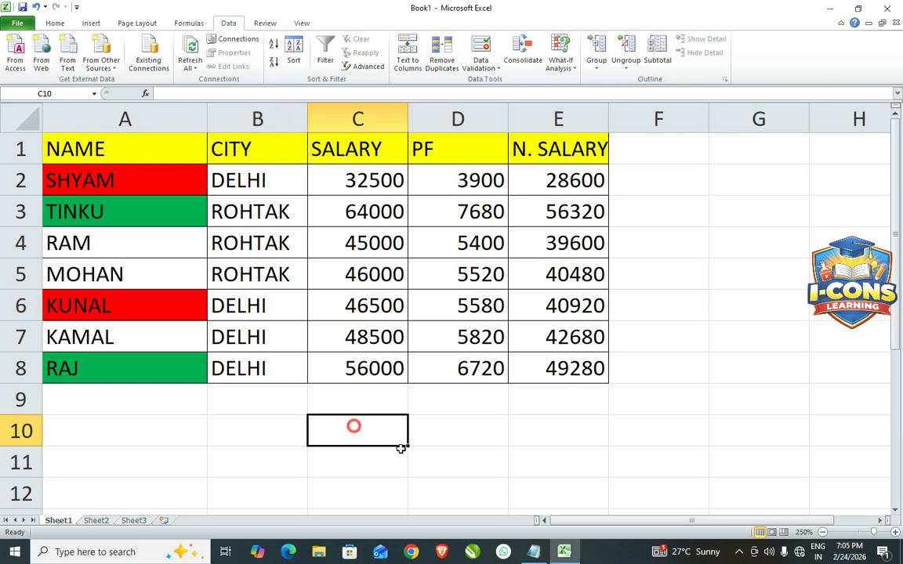
type("SLAR")
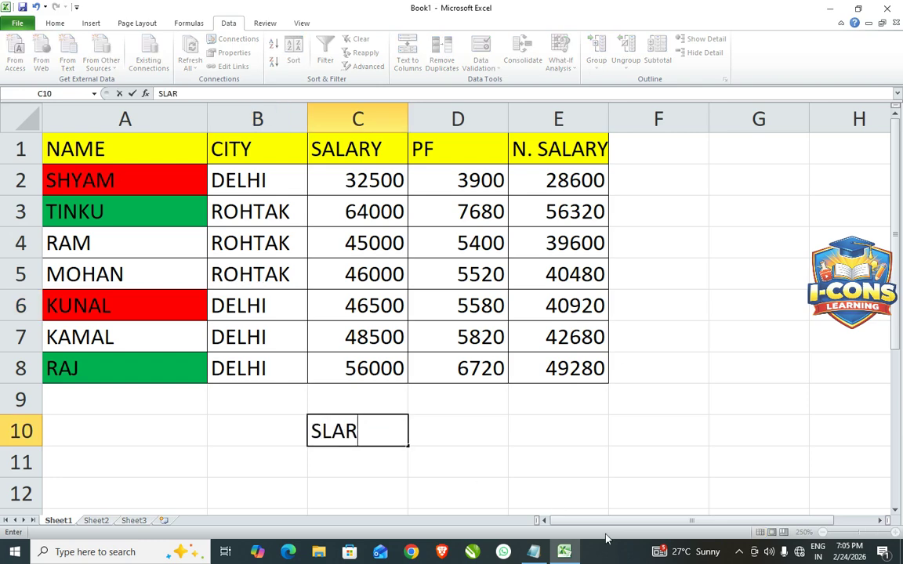
key("BackSpace")
key("BackSpace")
key("BackSpace")
type("SAL")
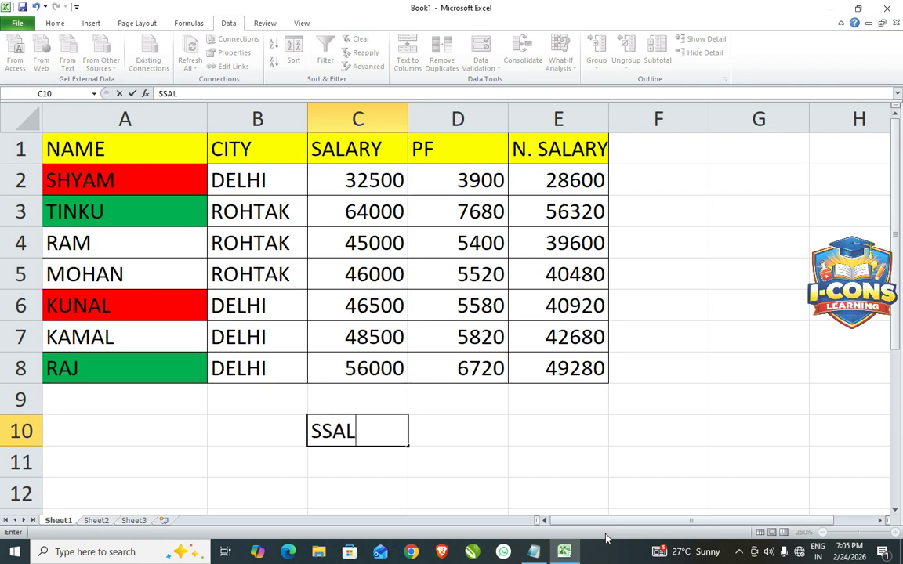
key("BackSpace")
key("BackSpace")
key("BackSpace")
type("ALARY")
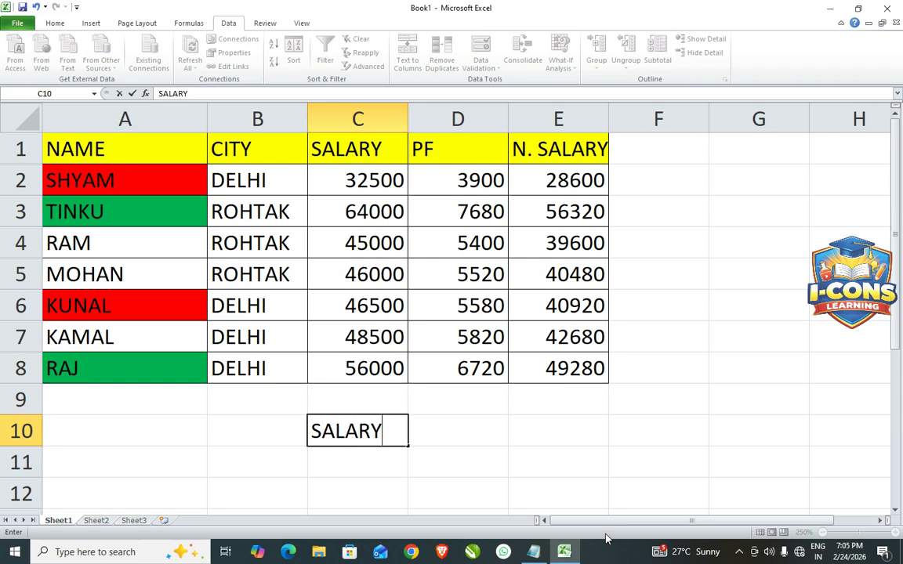
Enter the criterion <40000 in cell C11 under the SALARY heading
left_click(361, 460)
type("<40000")
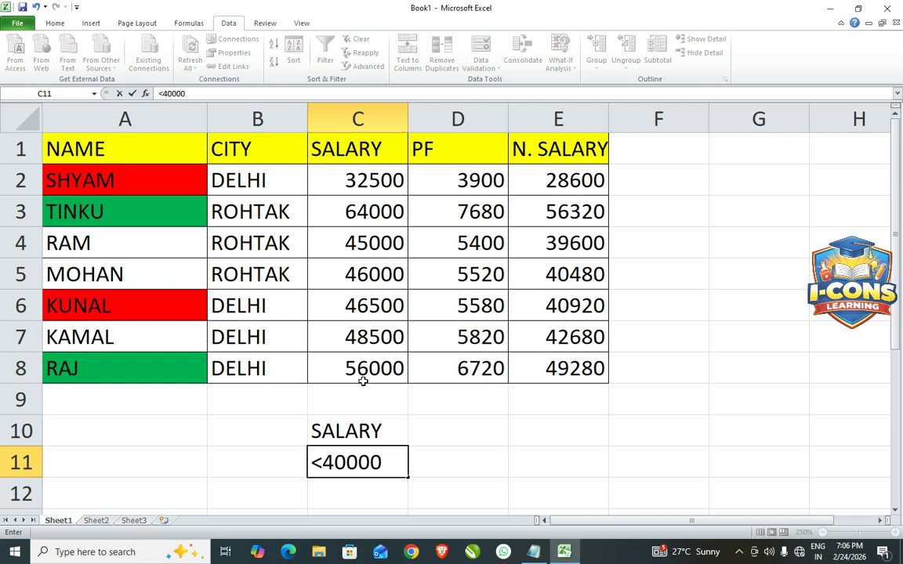
left_click(96, 486)
scroll(396, 309, "down", 4)
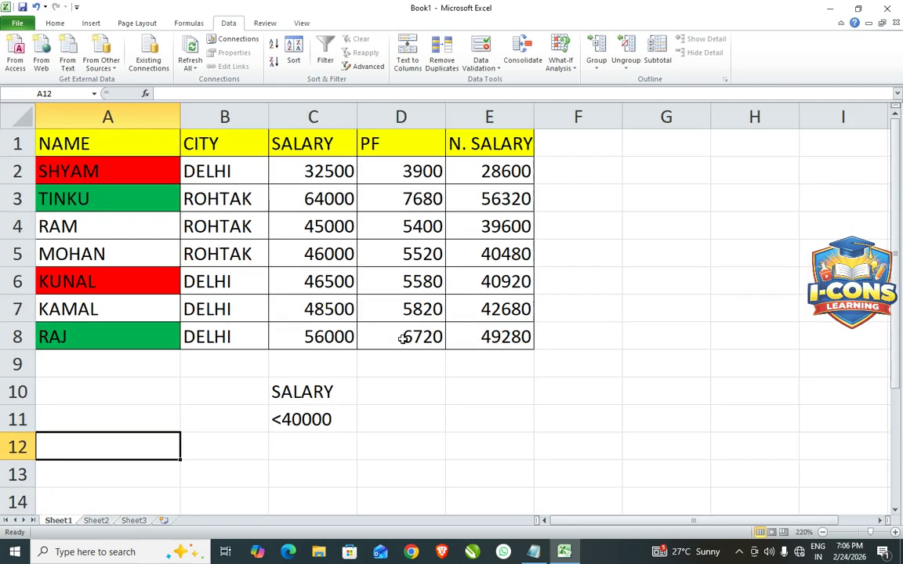
Run an Advanced Filter on A1:E8 with criteria range C10:C11, copying the matching rows to A12:E17
left_click(209, 255)
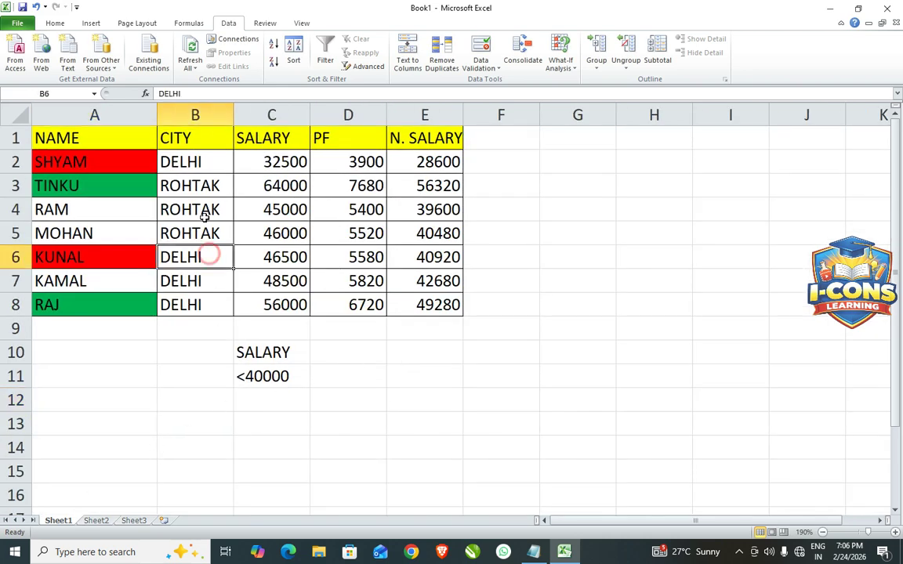
left_click(205, 212)
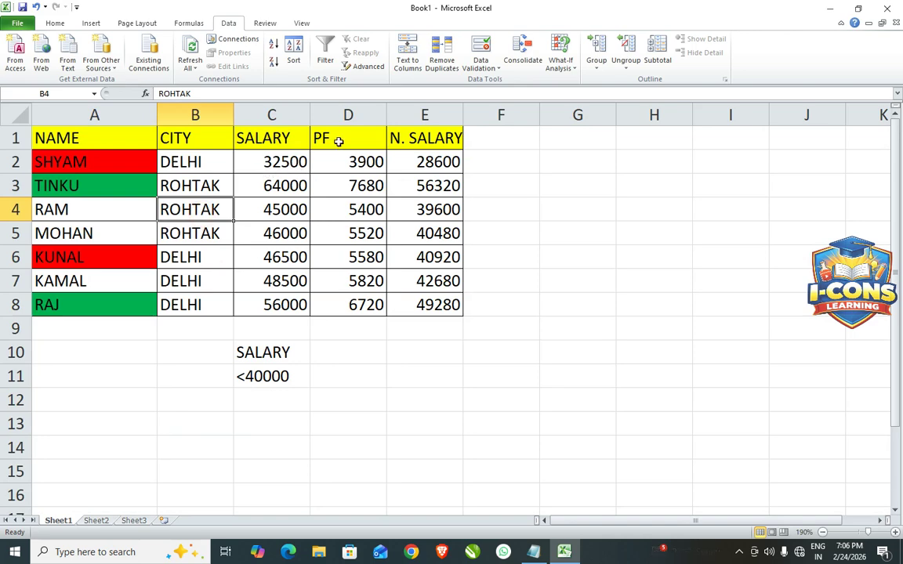
left_click(362, 68)
left_click_drag(382, 155, 619, 85)
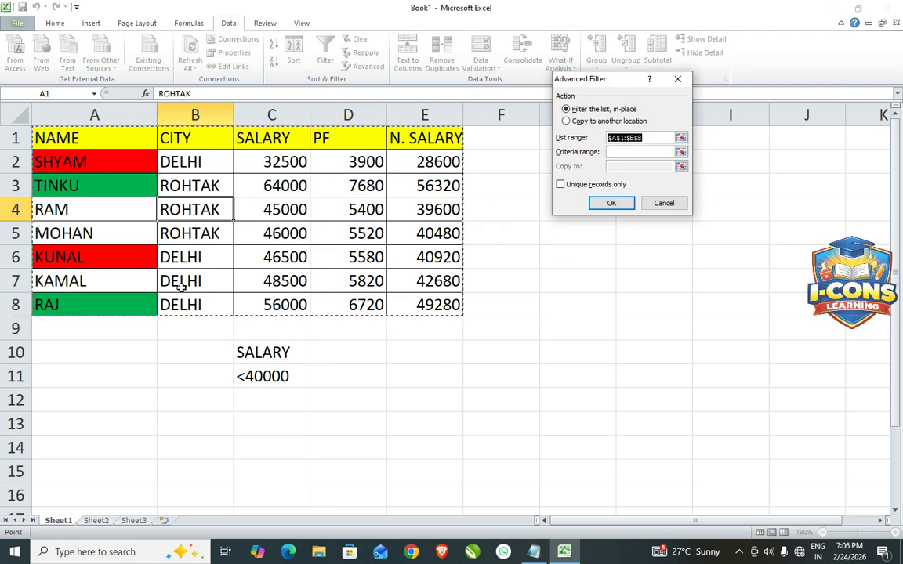
left_click(567, 122)
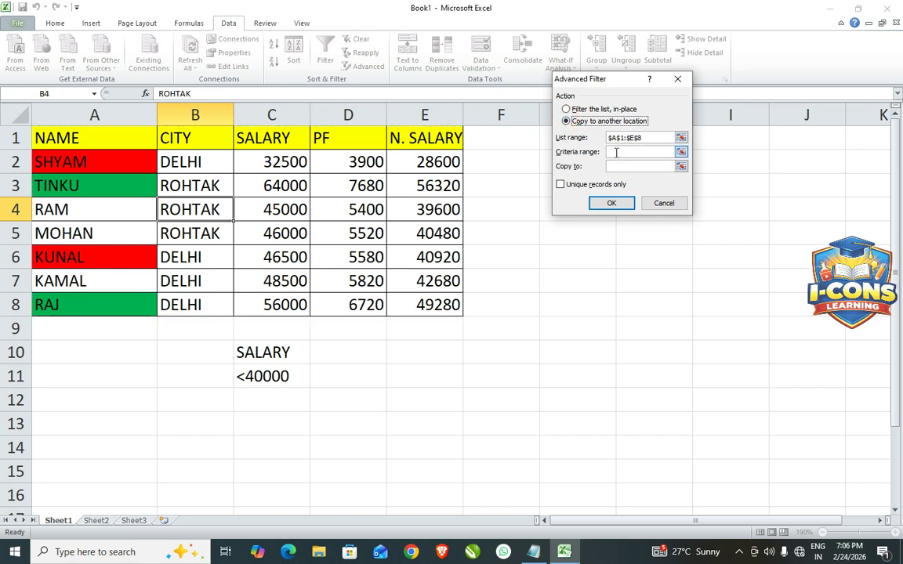
left_click(616, 153)
left_click_drag(263, 353, 281, 377)
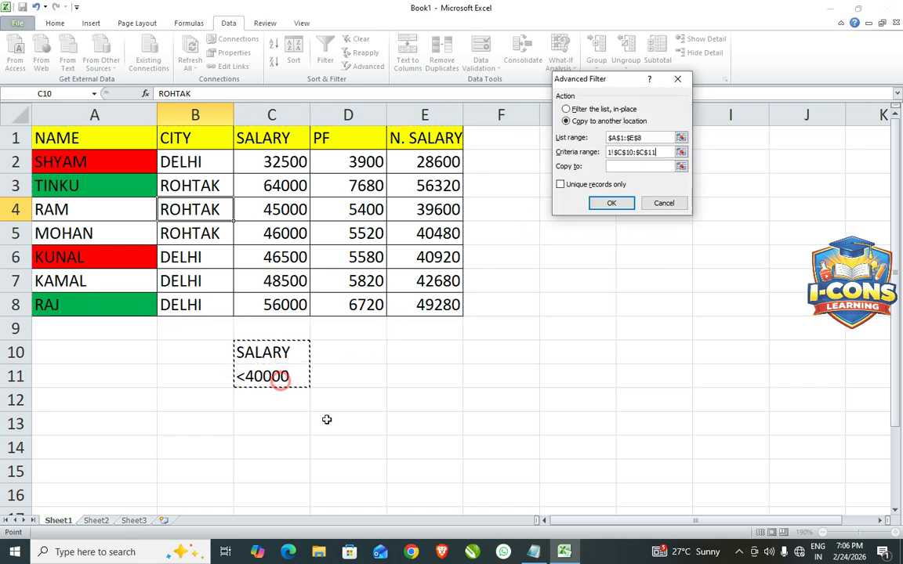
left_click(619, 167)
left_click_drag(78, 401, 408, 509)
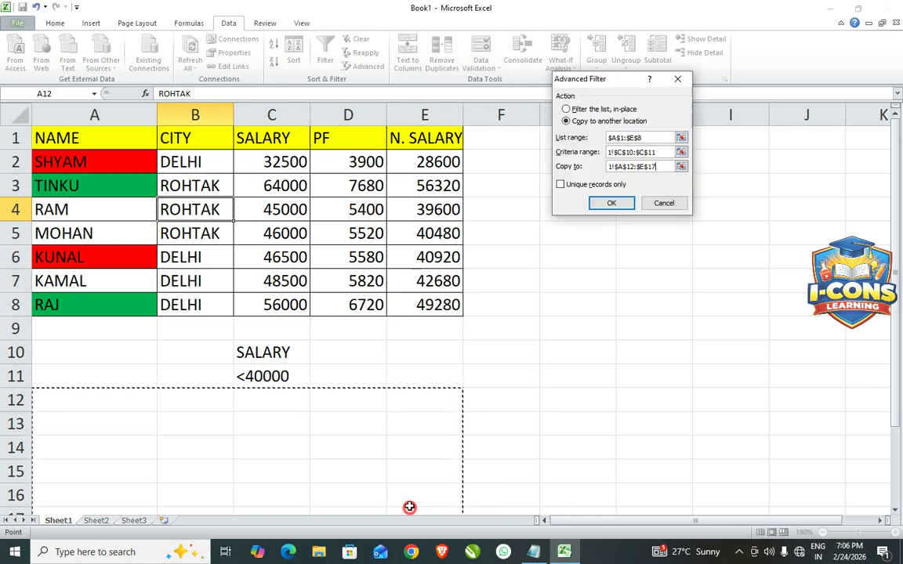
left_click(612, 203)
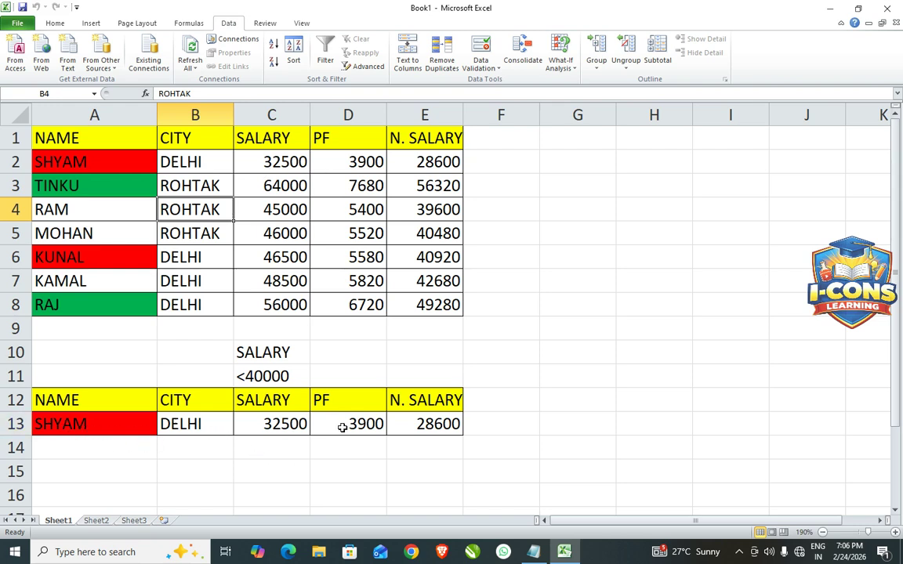
Enter a second criteria block below the extracted rows, with PF in C15 and >5000 in C16
scroll(303, 399, "down", 1)
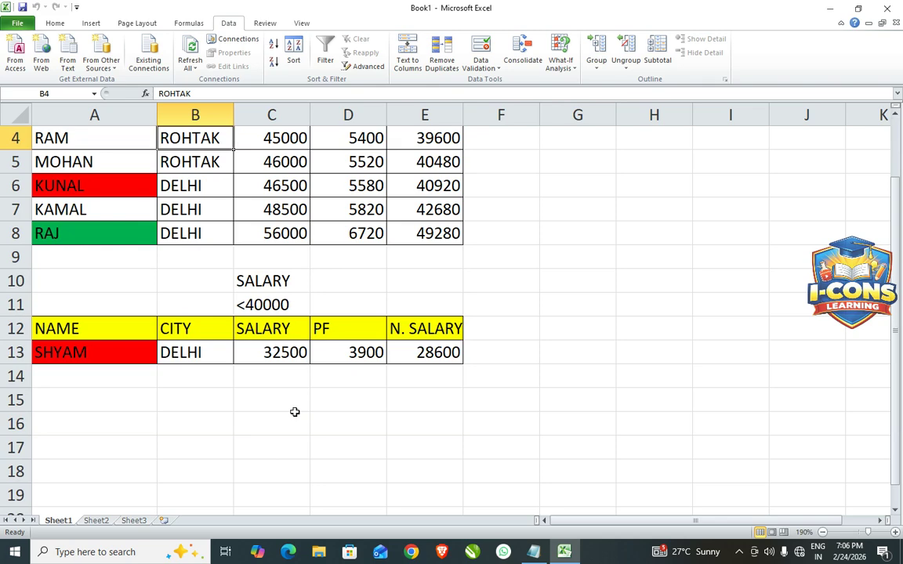
scroll(294, 412, "up", 1)
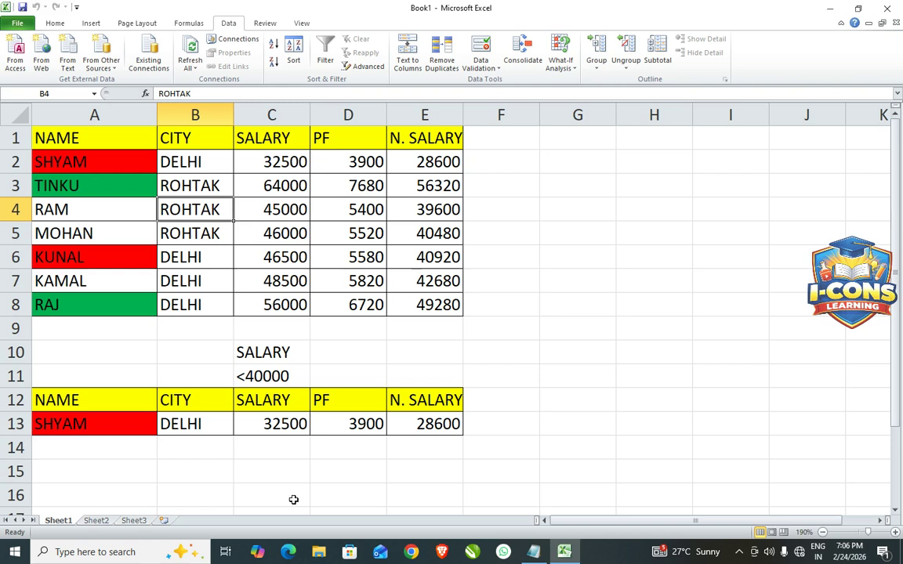
left_click(255, 468)
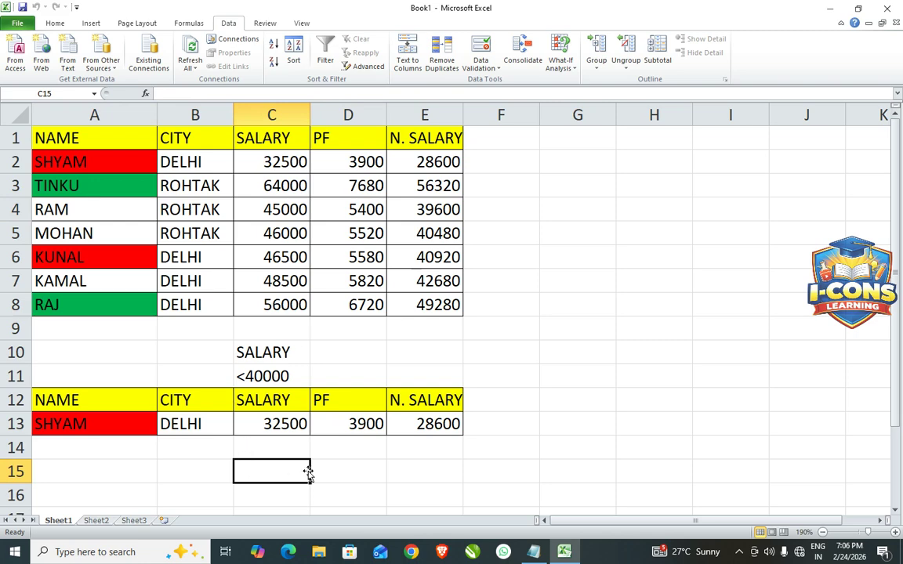
type("PF")
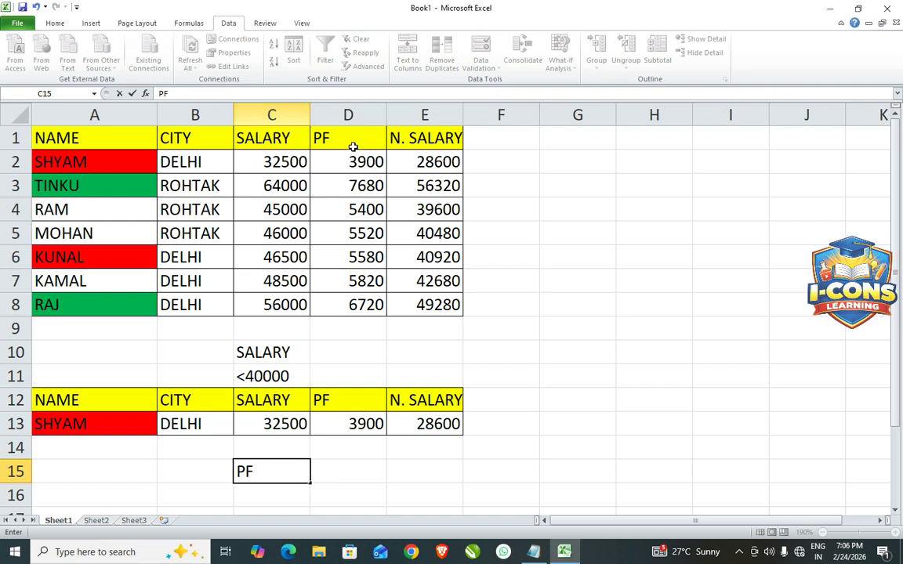
left_click(278, 489)
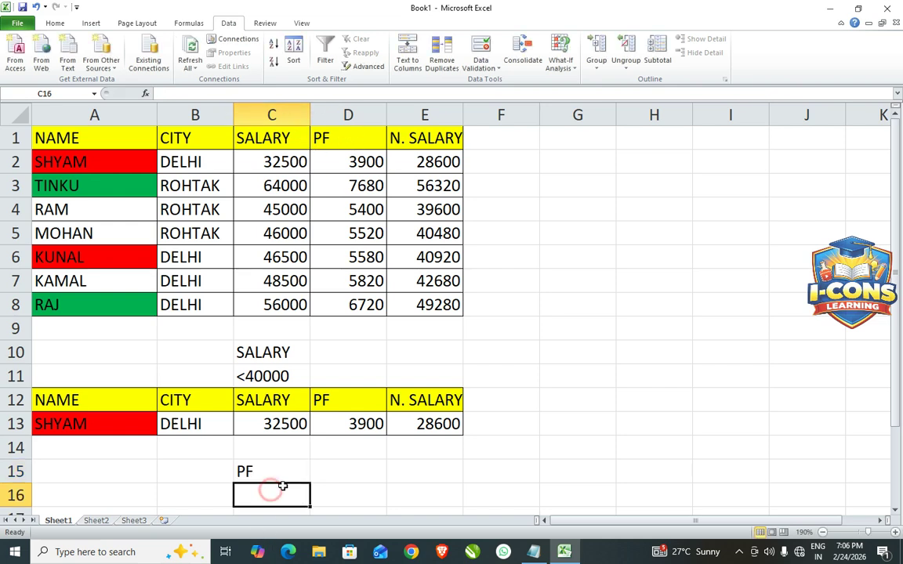
type(">")
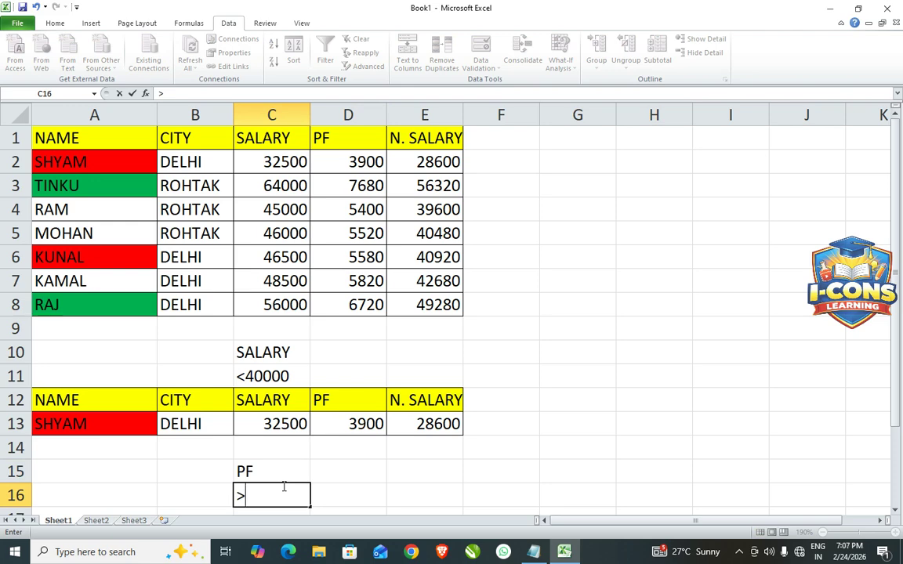
type("5000")
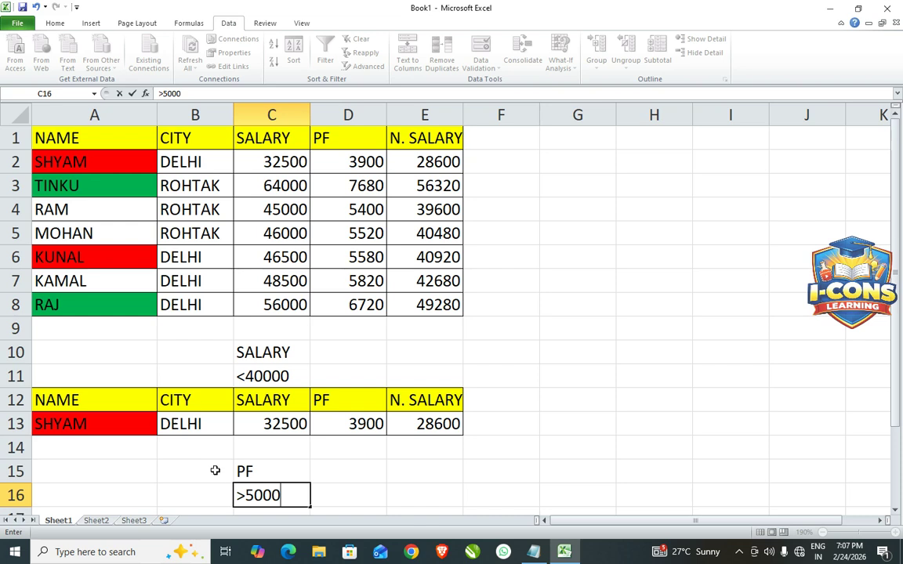
left_click(242, 492)
scroll(455, 414, "down", 1)
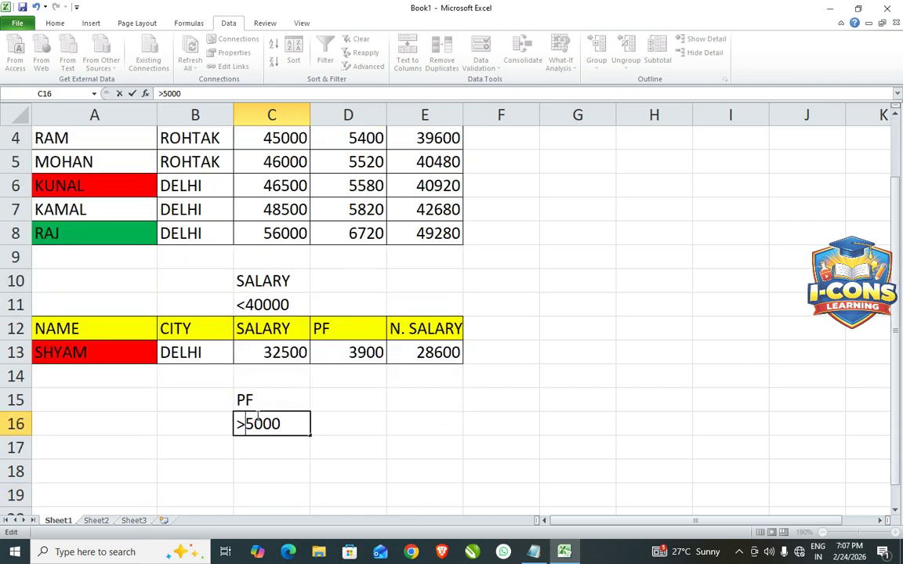
left_click(253, 463)
scroll(247, 188, "down", 2, "ctrl")
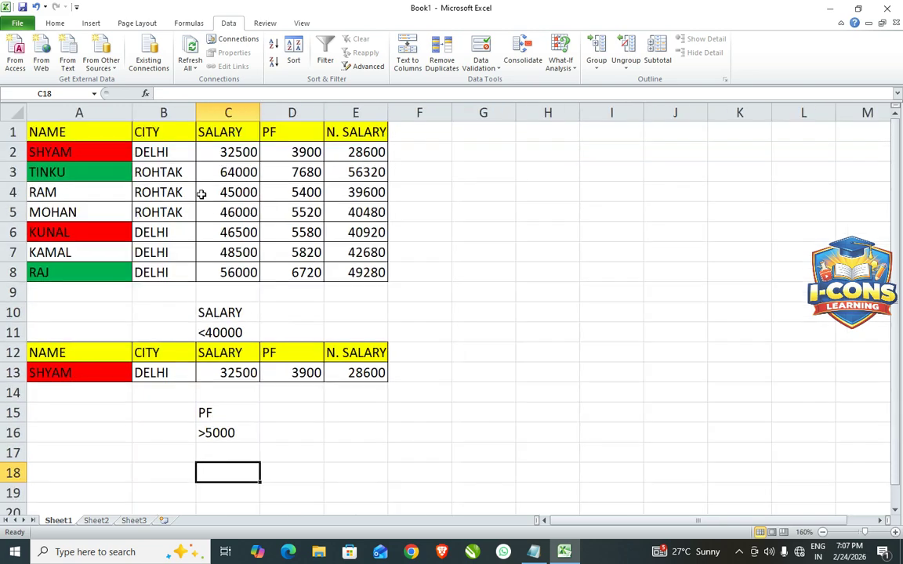
Start an Advanced Filter on the salary table A1:E8 with the PF criteria range C15:C16
left_click(202, 193)
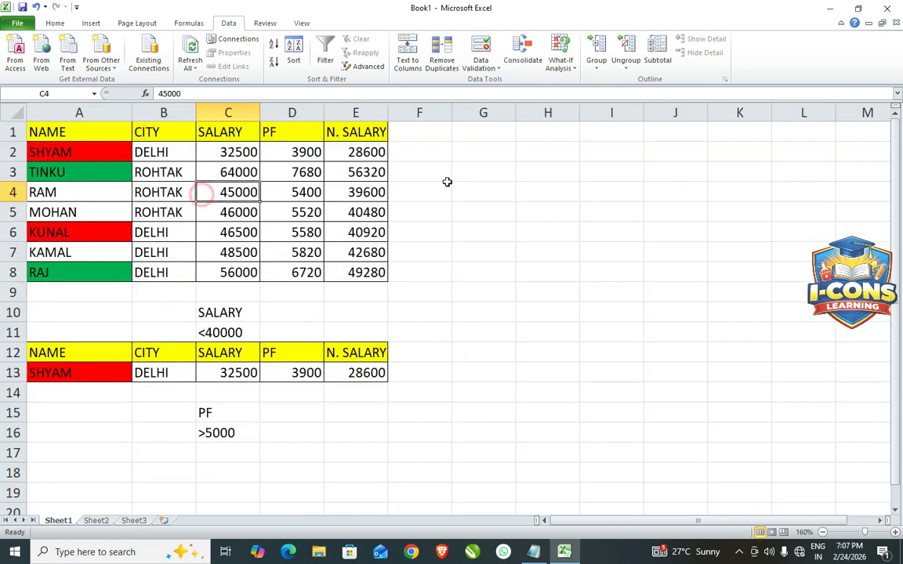
left_click(114, 157)
left_click(367, 66)
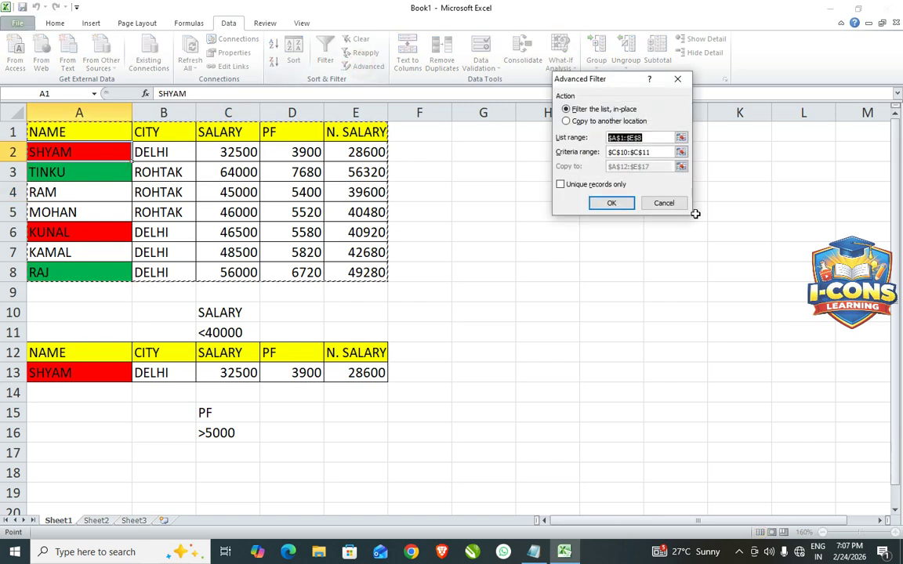
left_click_drag(558, 79, 471, 90)
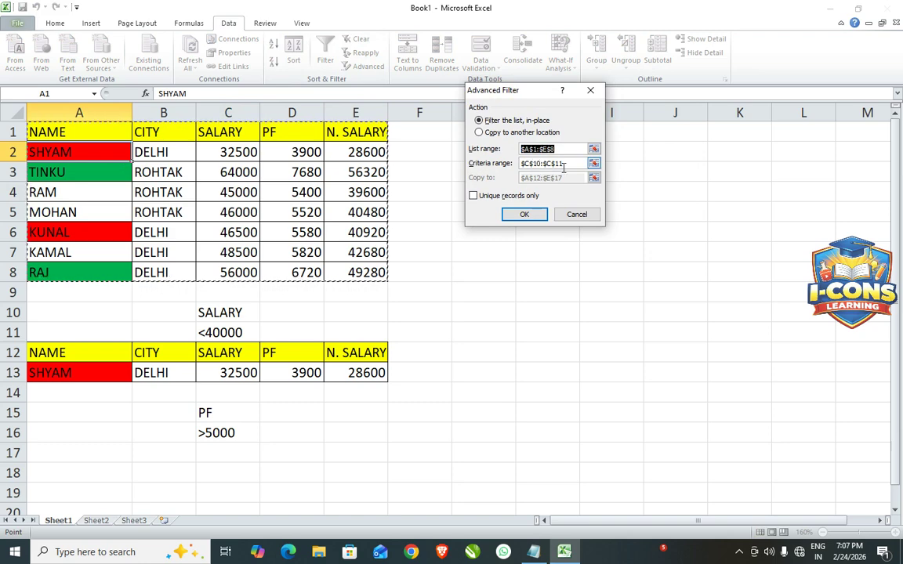
left_click_drag(558, 163, 508, 163)
left_click_drag(227, 413, 226, 429)
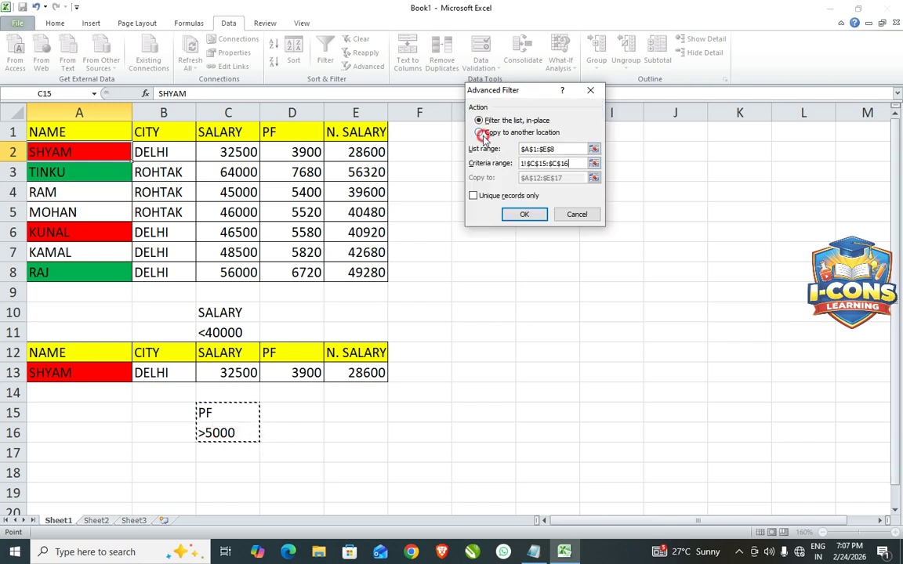
Copy the rows matching the PF criterion to another location, A19:E23, declining to copy beyond that range
left_click(478, 131)
left_click(513, 178)
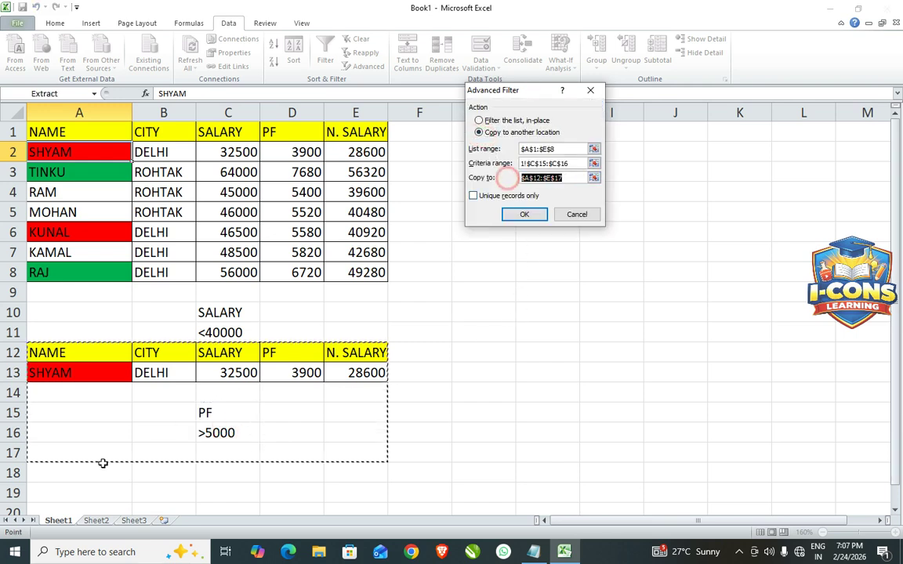
scroll(171, 430, "down", 1)
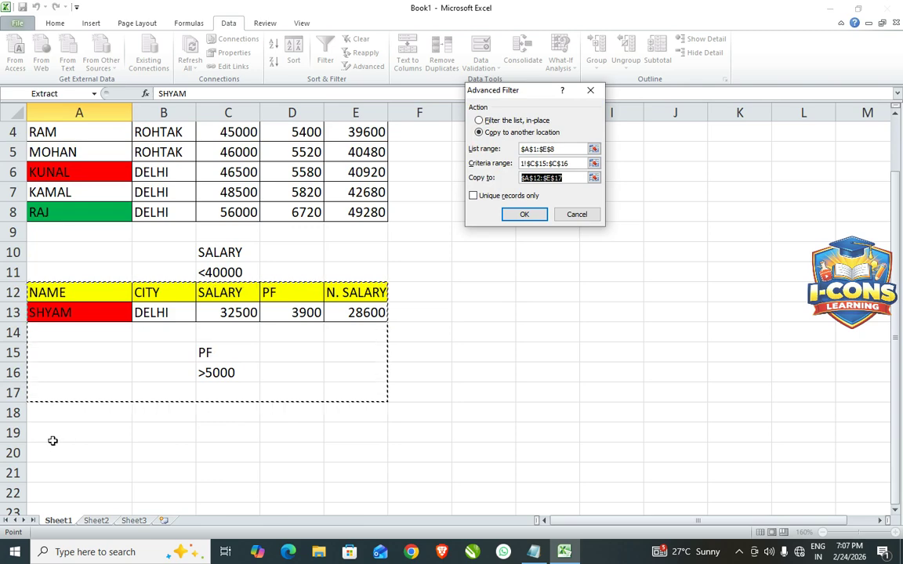
left_click_drag(53, 439, 347, 443)
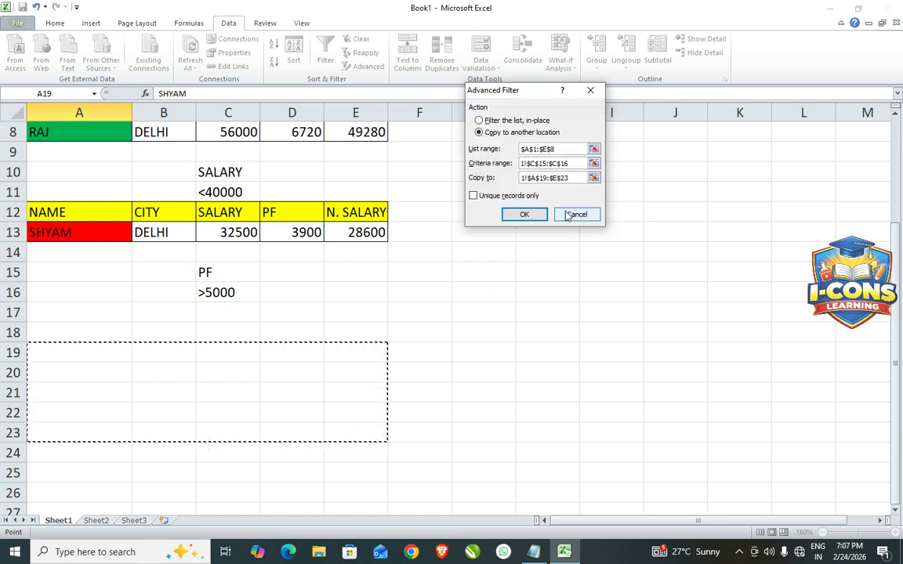
left_click(524, 215)
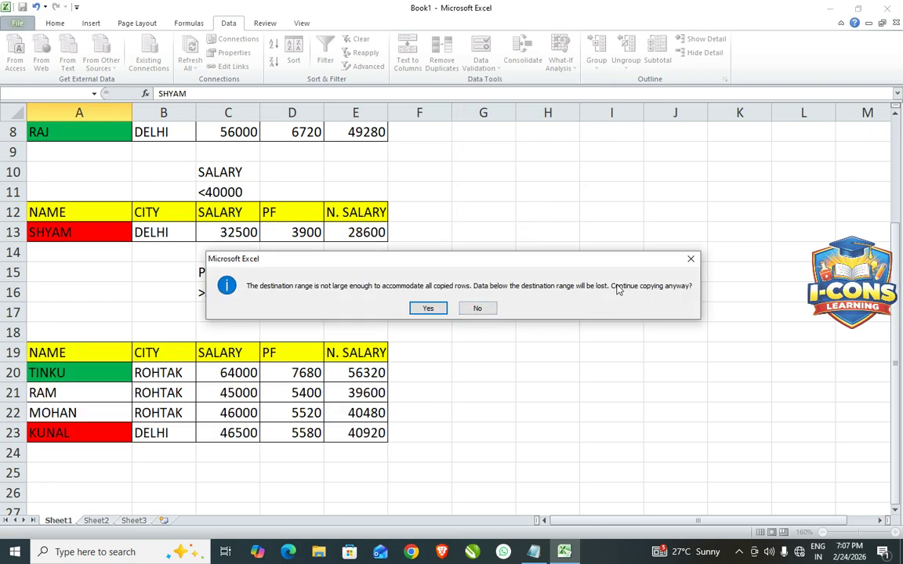
left_click(690, 260)
Compare the PF values in the rows extracted at row 19 with the source table and the >5000 criterion
scroll(233, 393, "up", 3)
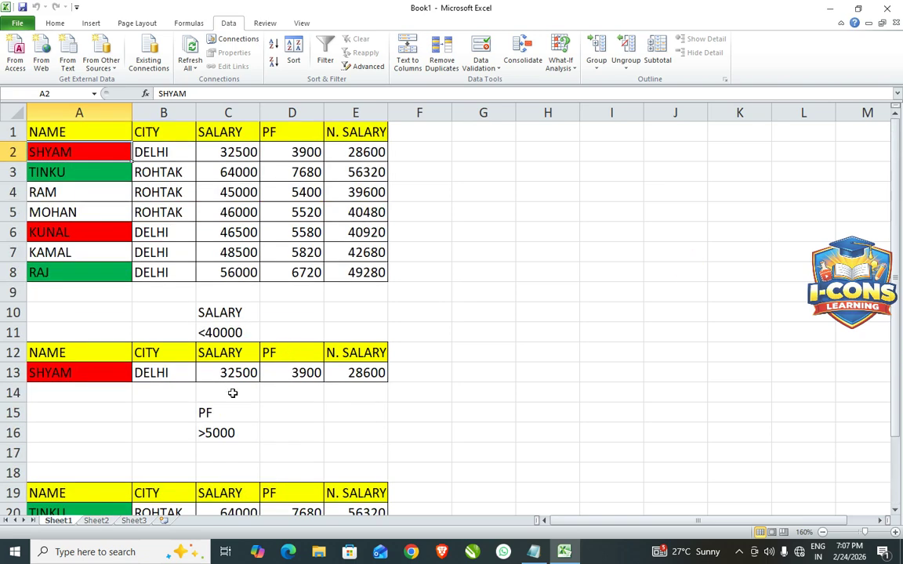
scroll(374, 311, "down", 3, "ctrl")
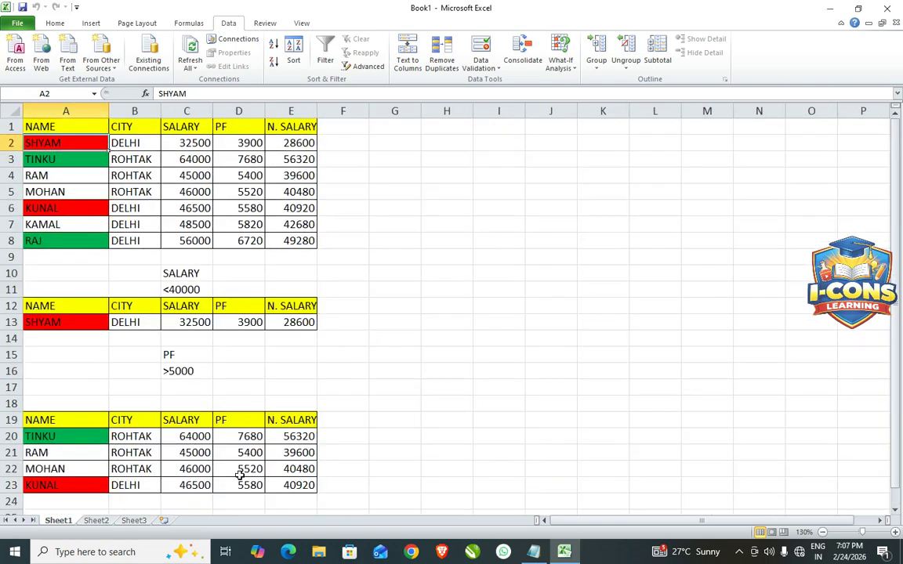
left_click(240, 473)
left_click(242, 436)
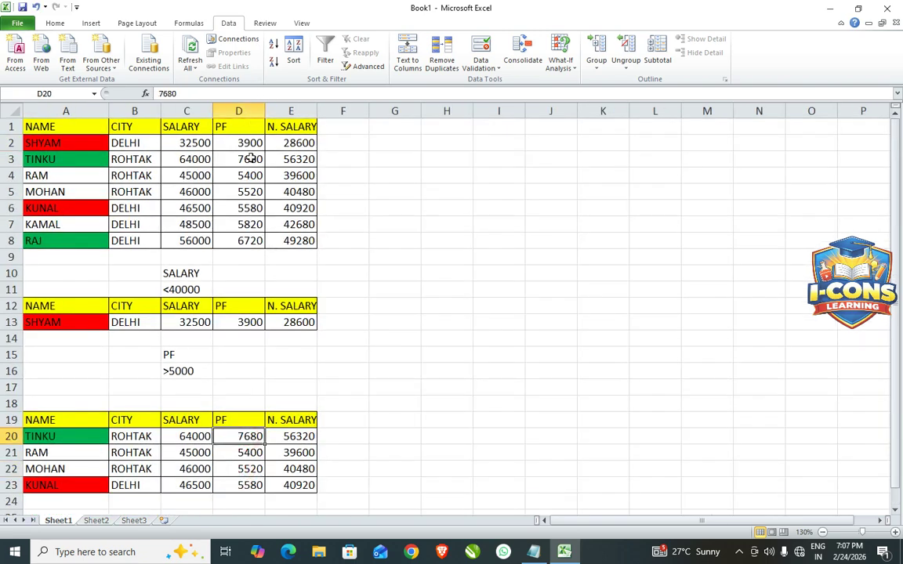
left_click(238, 466)
left_click(149, 419)
left_click(210, 338)
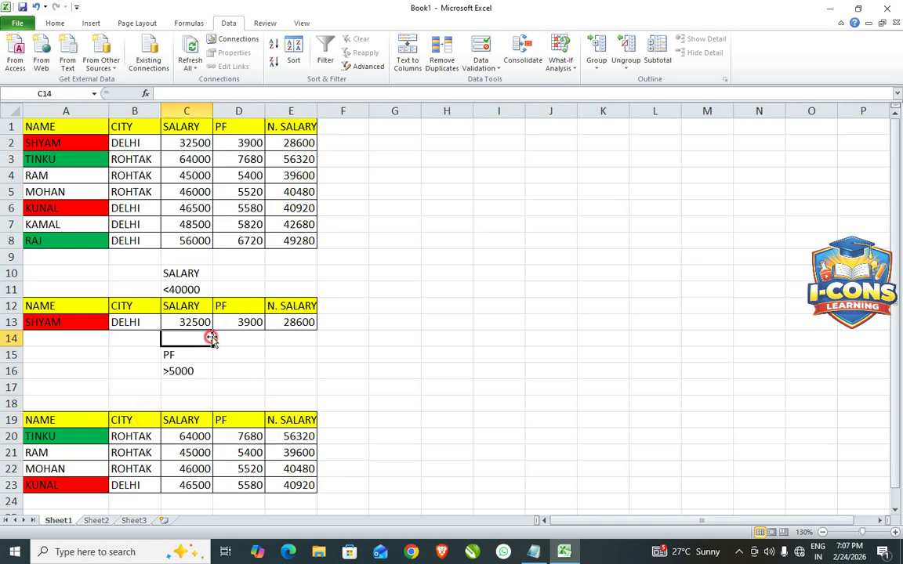
scroll(237, 360, "up", 2)
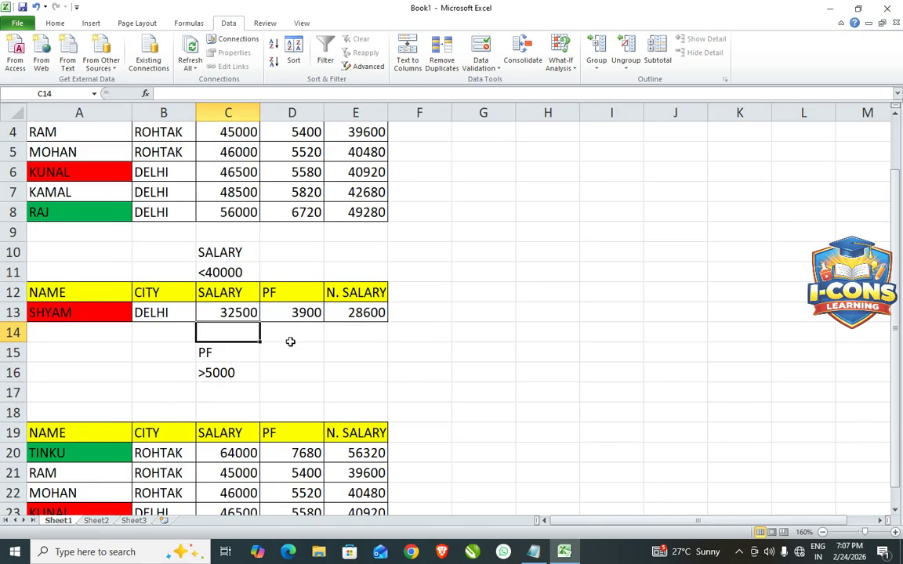
scroll(266, 314, "up", 1)
left_click(190, 212)
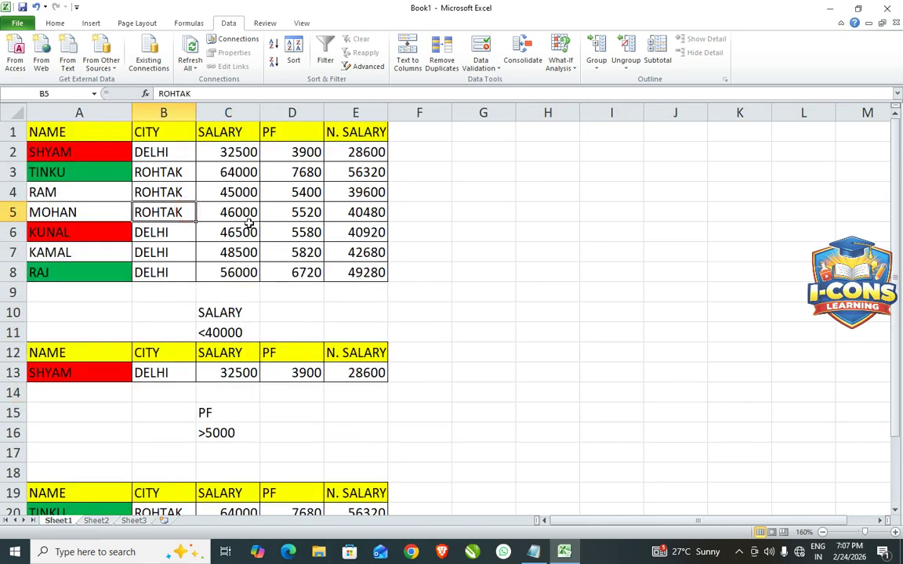
scroll(259, 274, "down", 6)
scroll(276, 336, "up", 6)
left_click(482, 272)
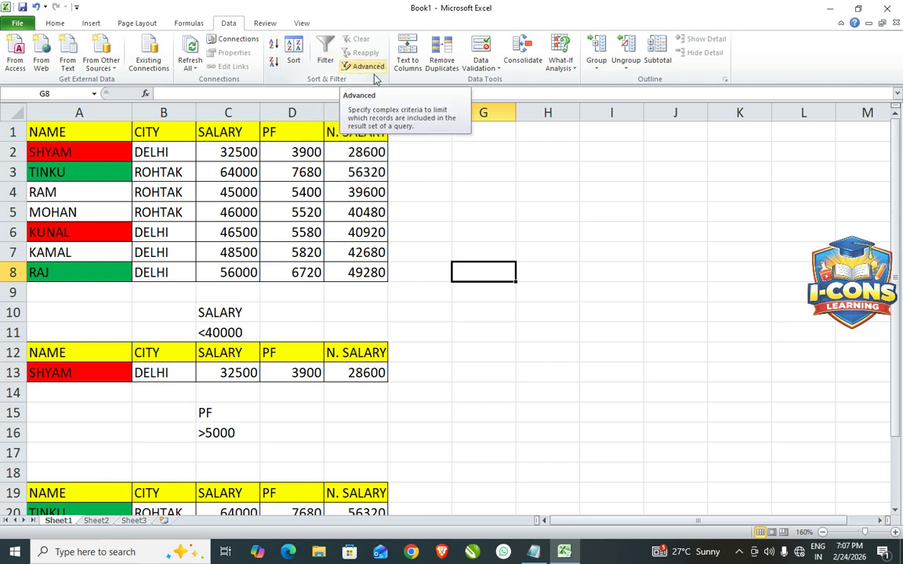
left_click(270, 192)
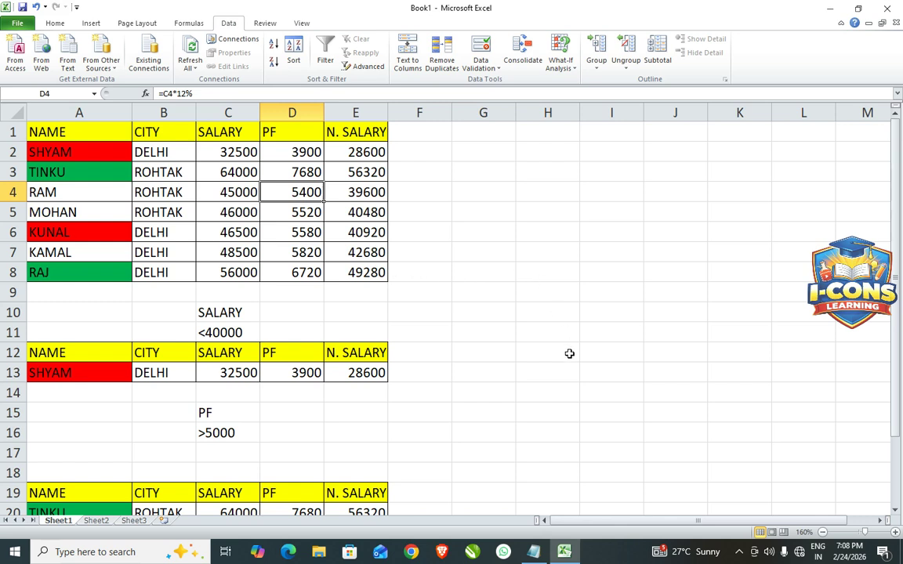
left_click(206, 205)
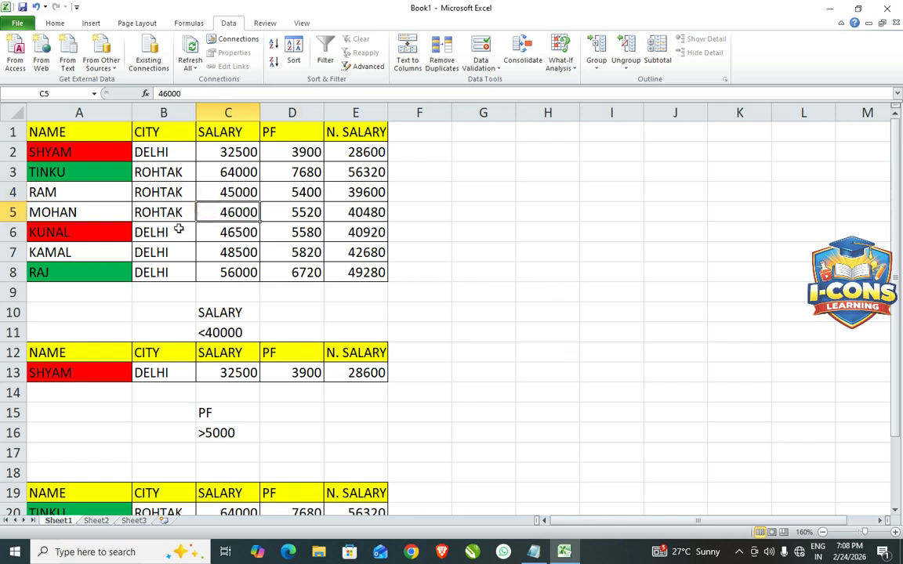
left_click(211, 210)
scroll(158, 232, "down", 5)
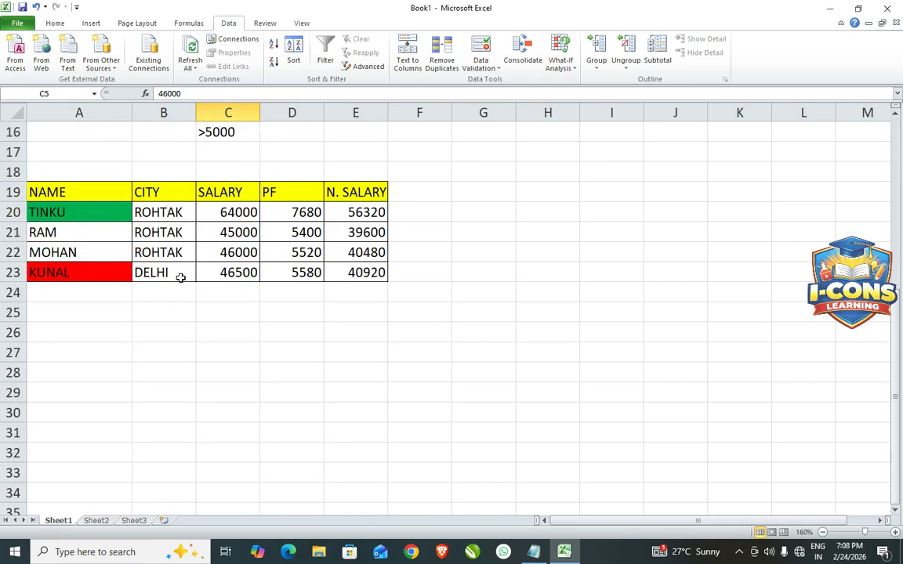
scroll(179, 278, "up", 5)
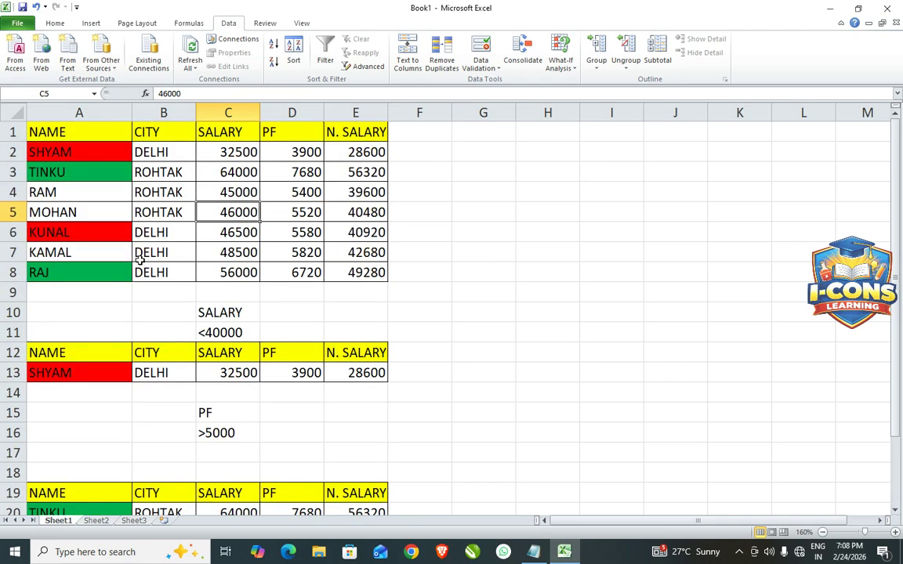
left_click(364, 305)
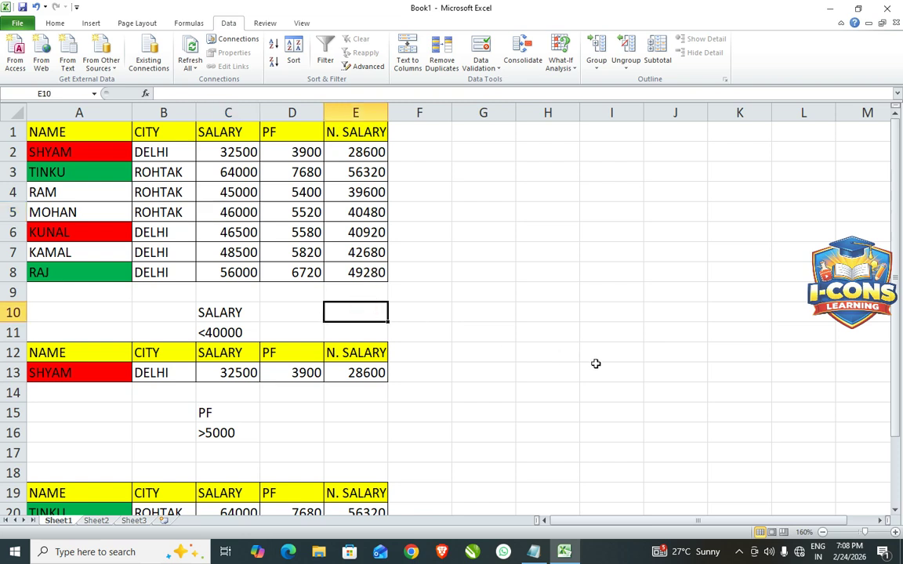